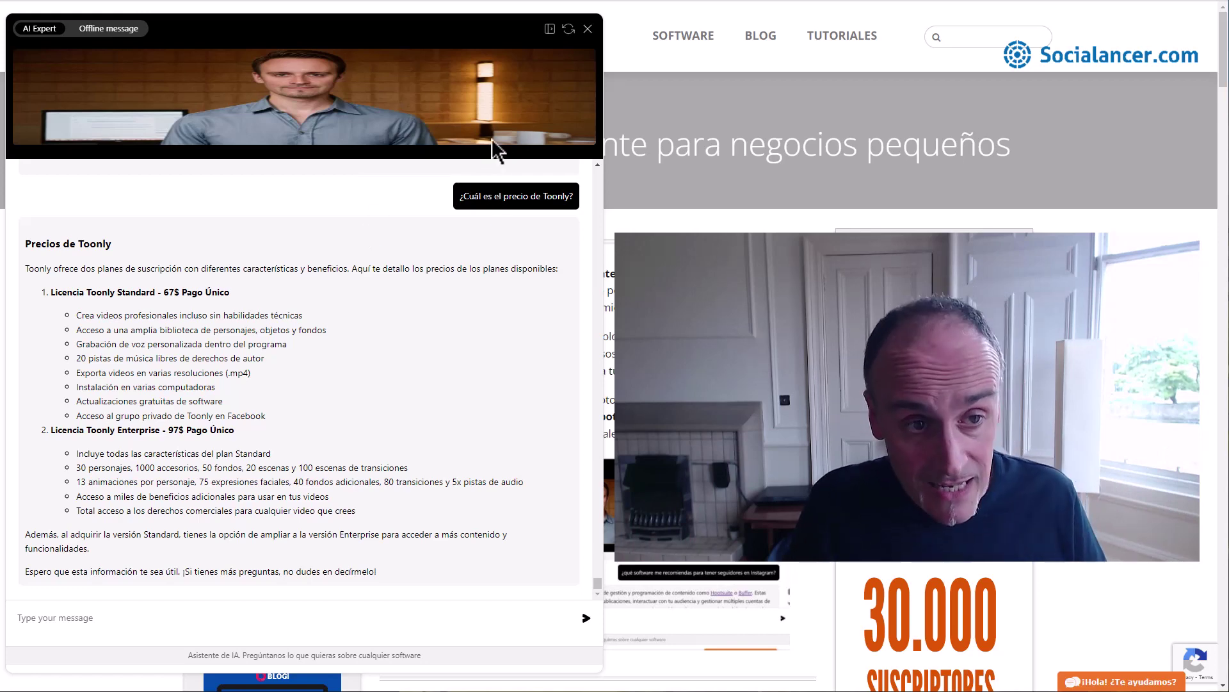
- Browse the AI Local Expert sales page from the headline and presentation video down to the feature list
left_click(550, 29)
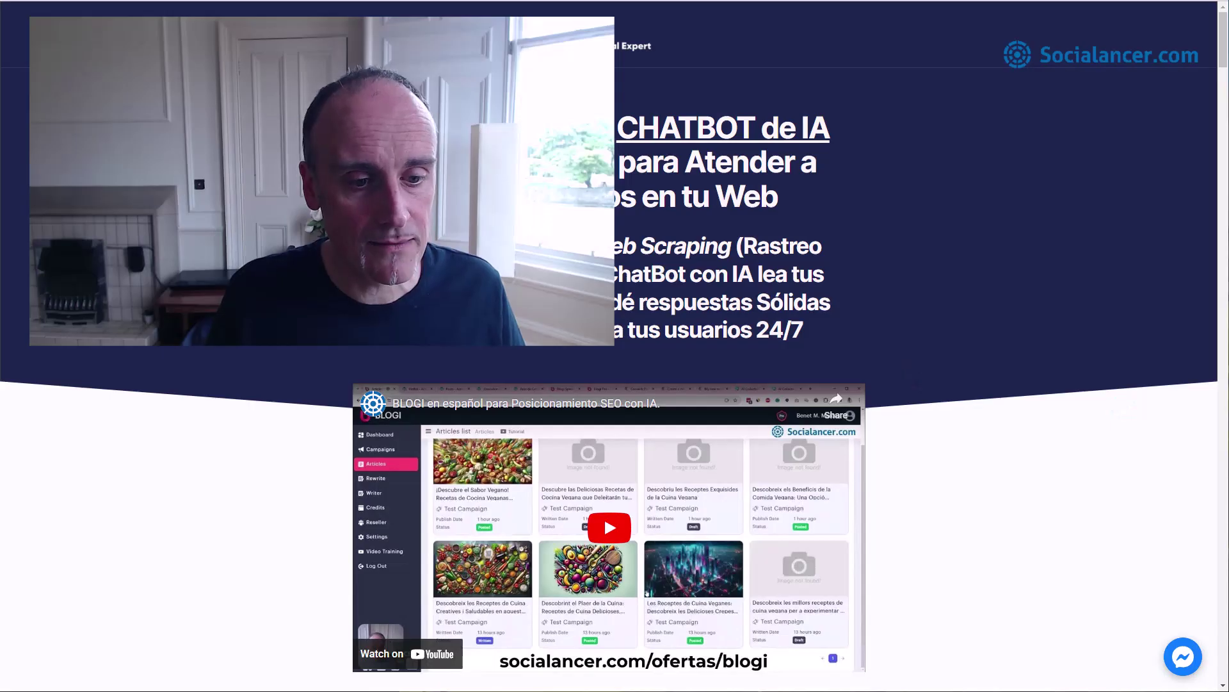
scroll(664, 496, "down", 4)
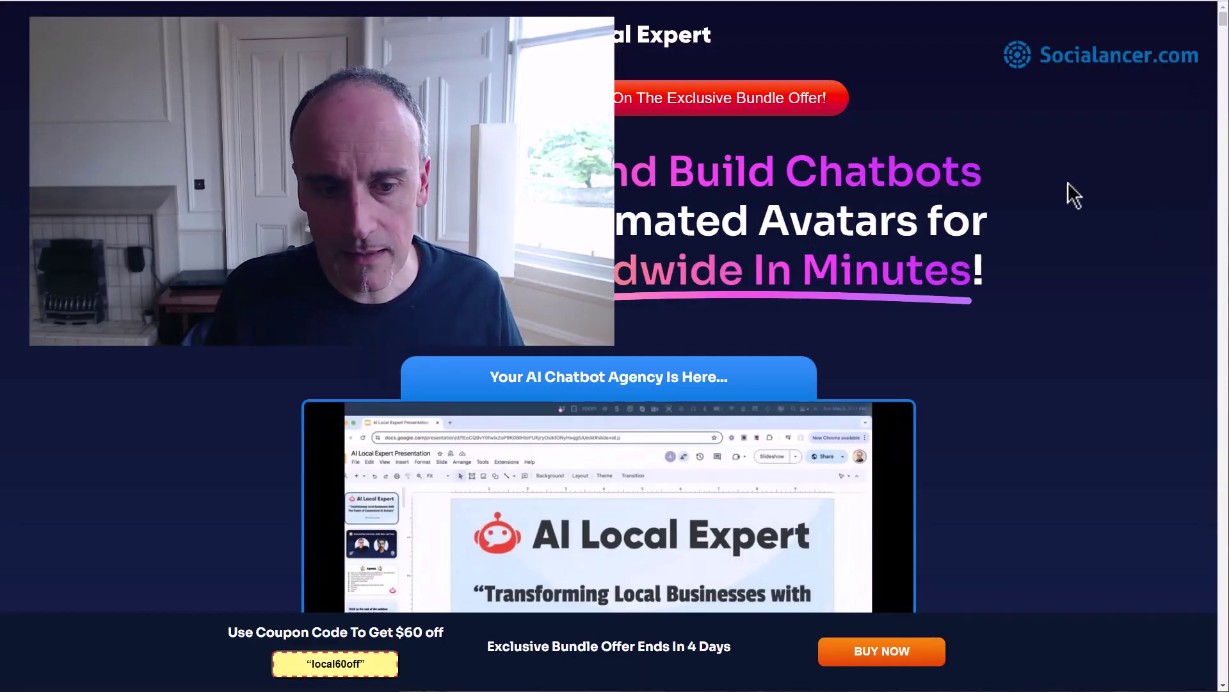
scroll(1009, 293, "down", 3)
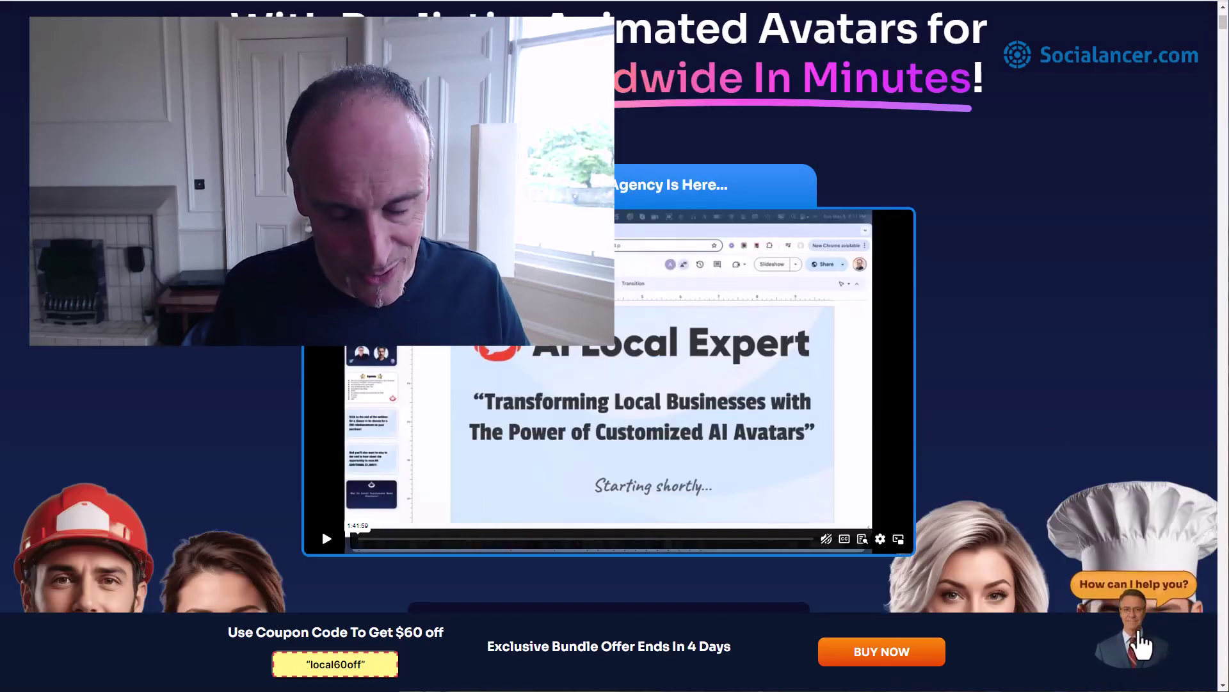
scroll(1018, 616, "down", 7)
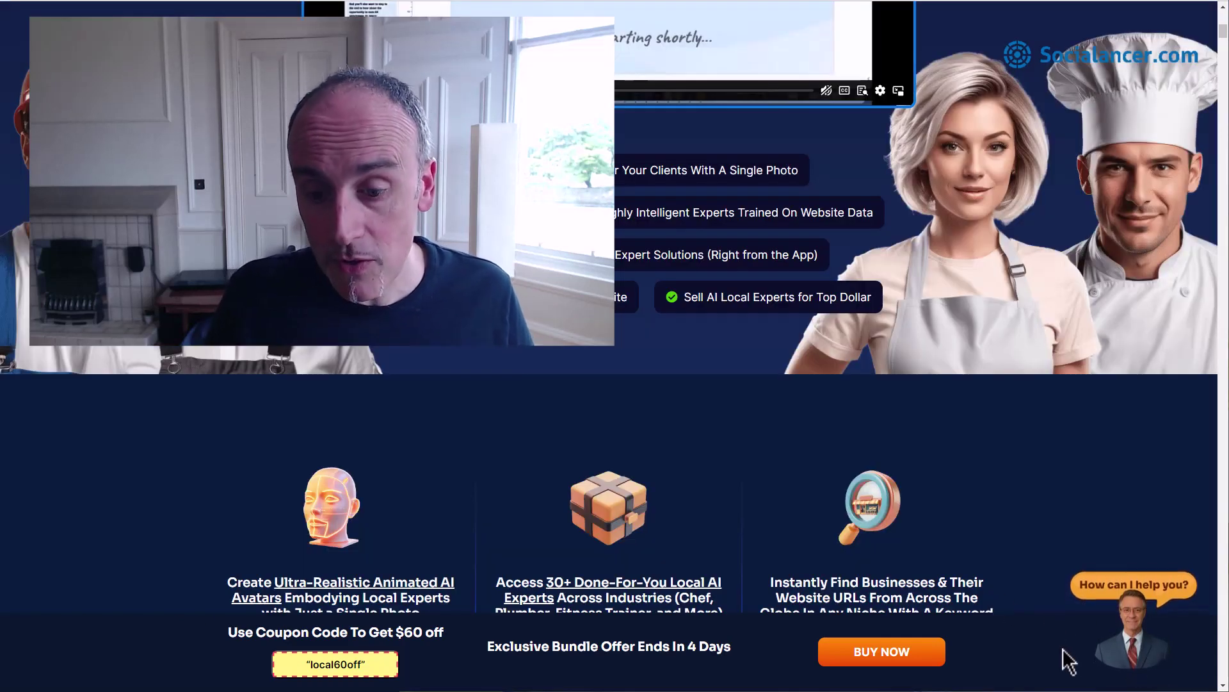
- Open the sales page's chat assistant, view it in enlarged and normal size, and close it
left_click(1130, 637)
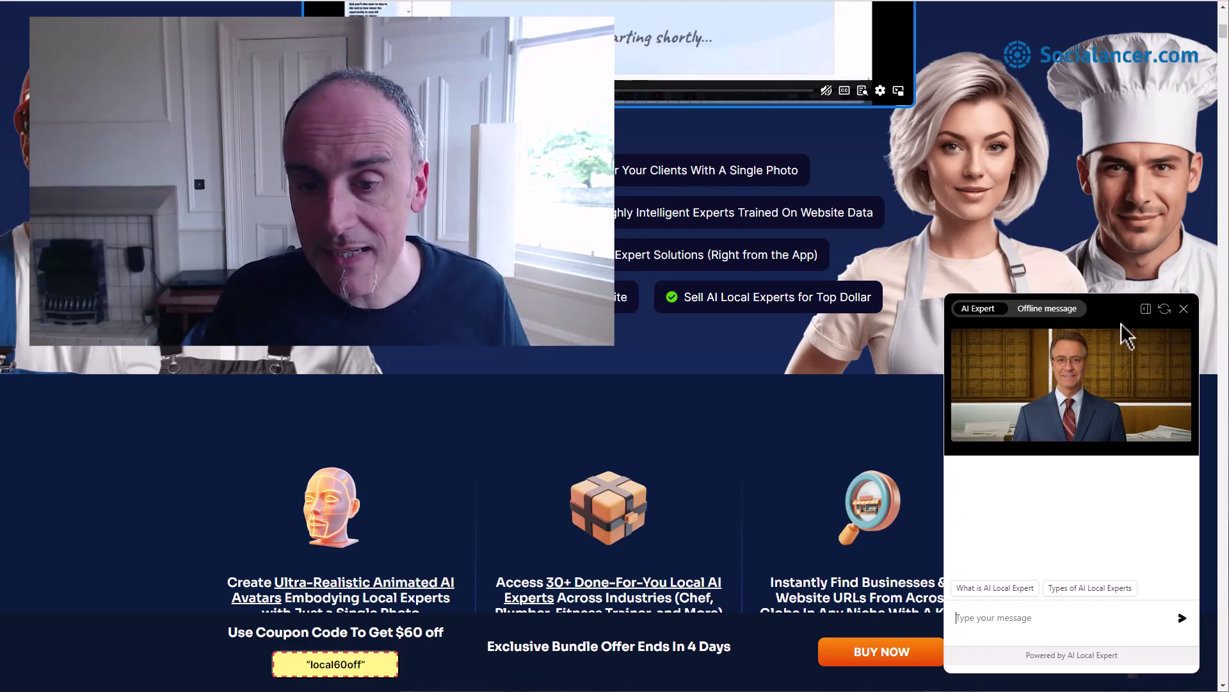
left_click(1145, 309)
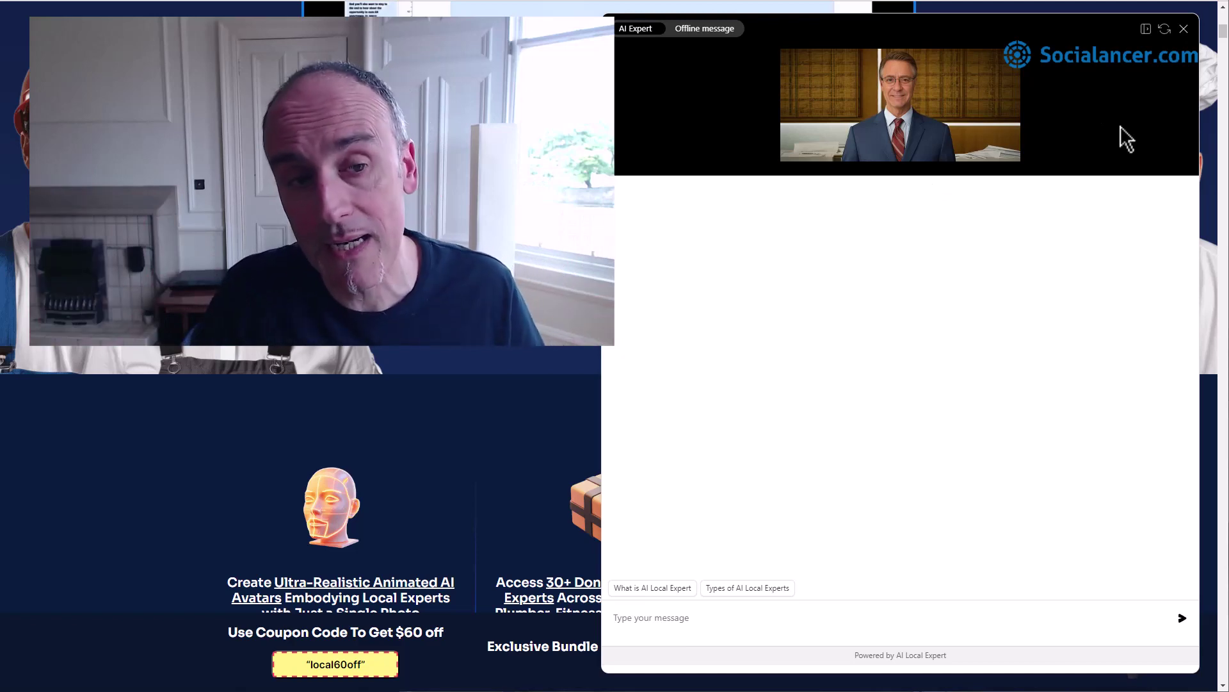
left_click(1146, 30)
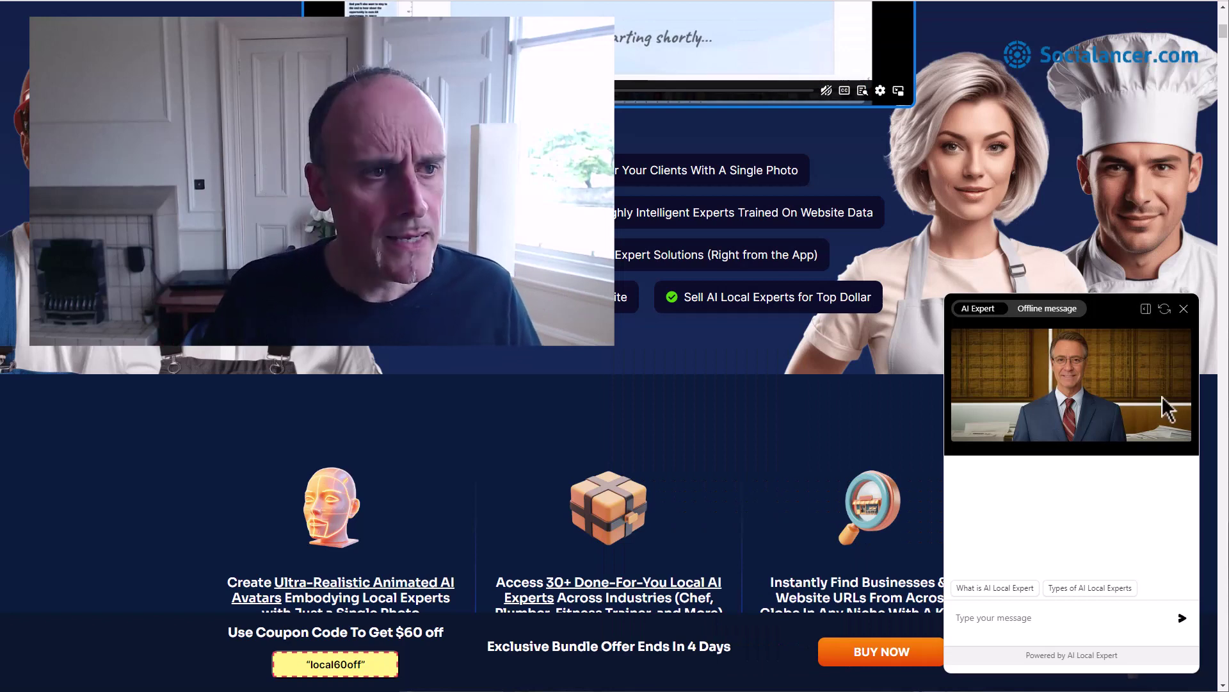
left_click(1184, 309)
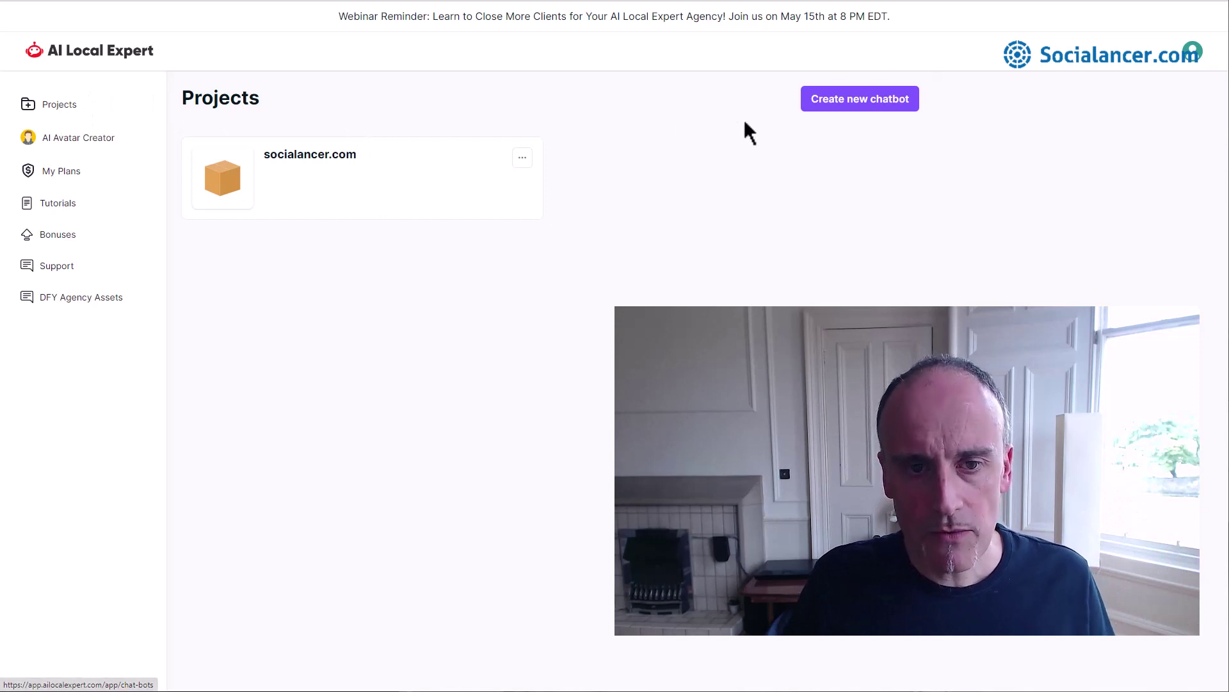
- Start a new chatbot with the Restaurant Expert and choose the first avatar of the man in a suit
left_click(856, 109)
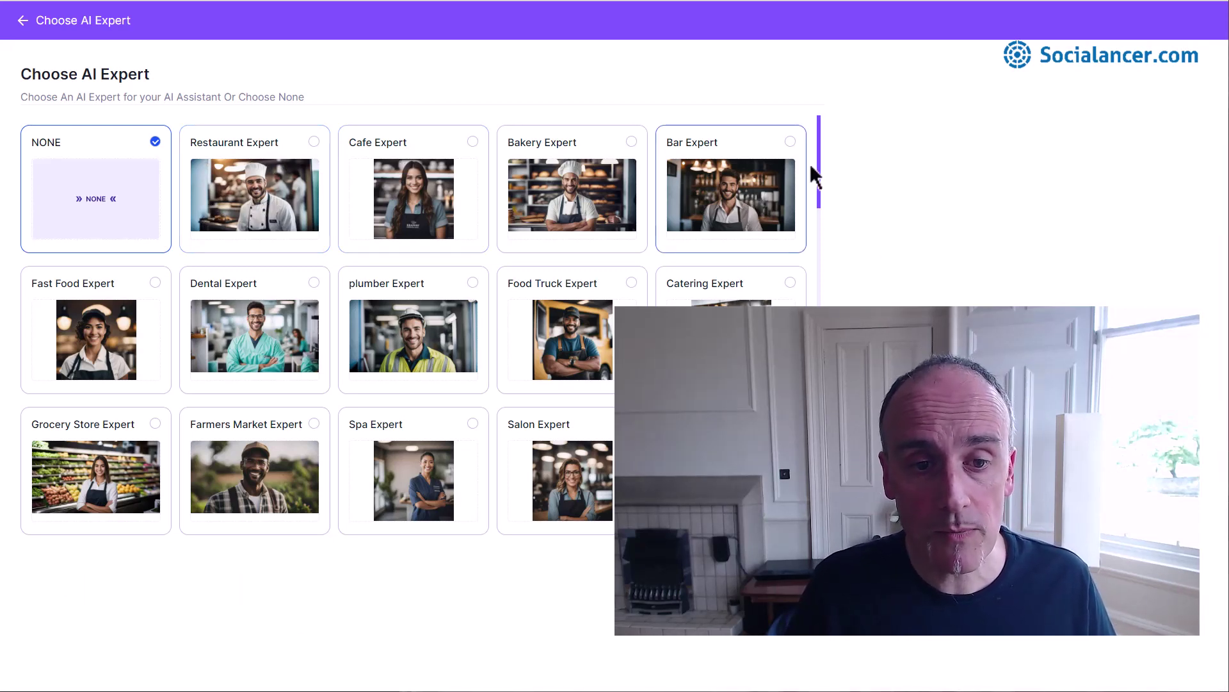
left_click_drag(819, 156, 818, 124)
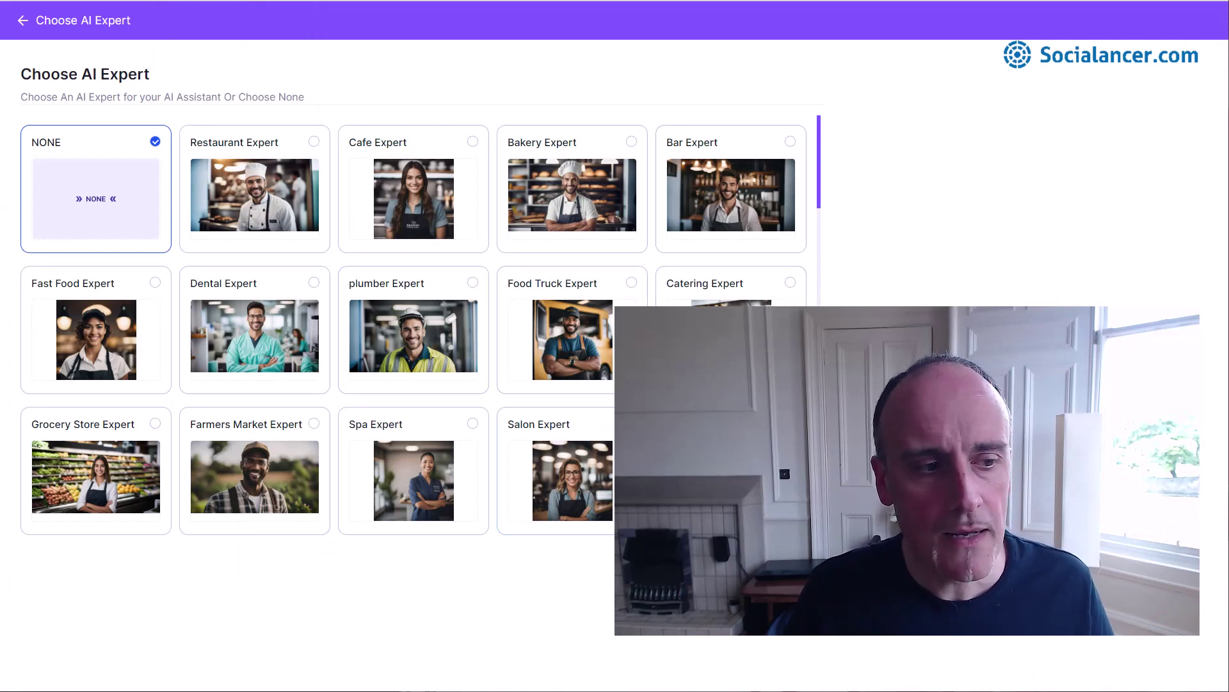
left_click(313, 153)
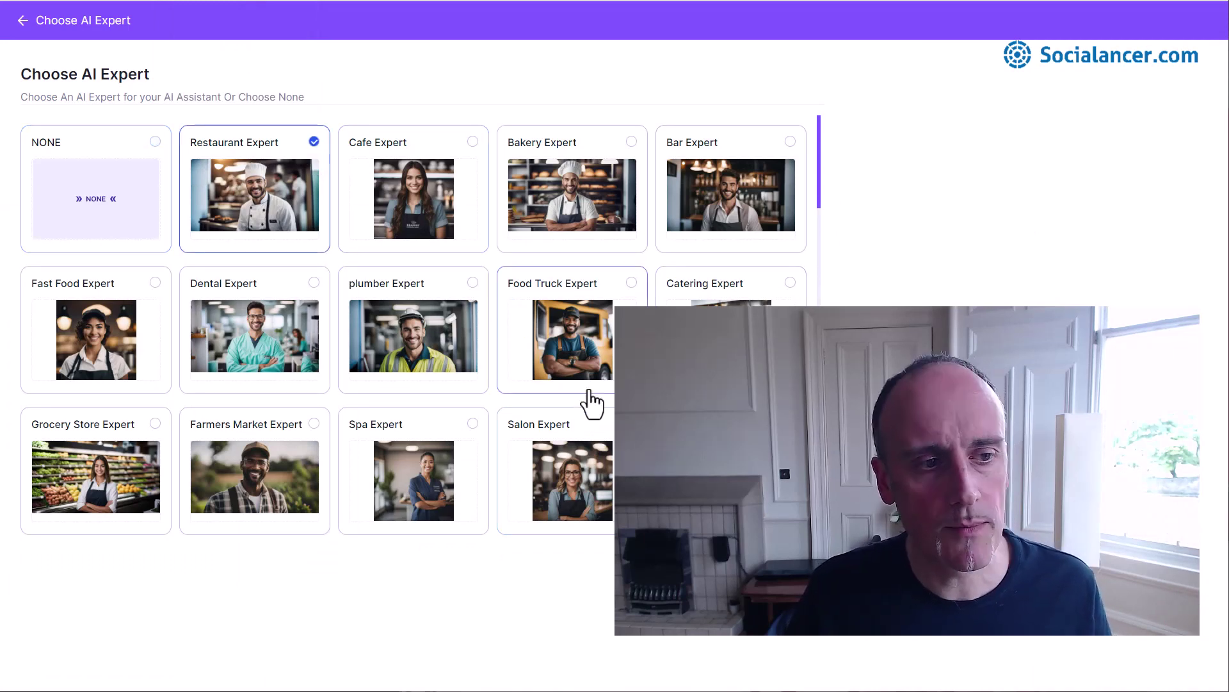
left_click(802, 644)
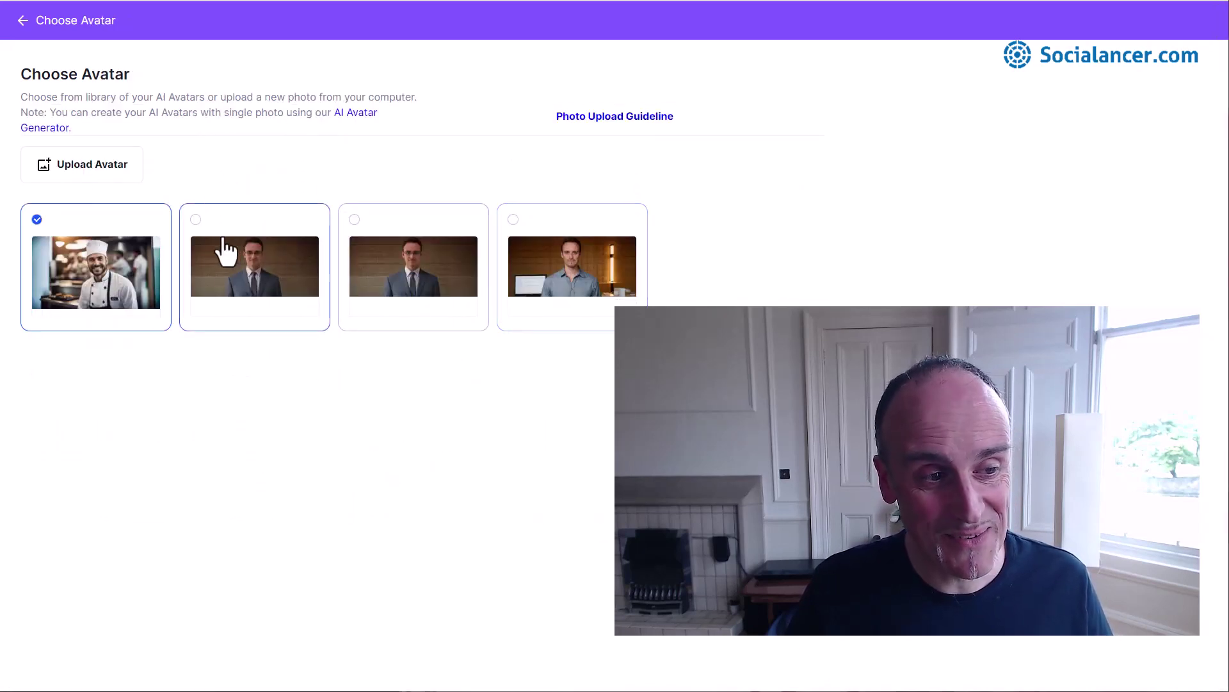
left_click(201, 236)
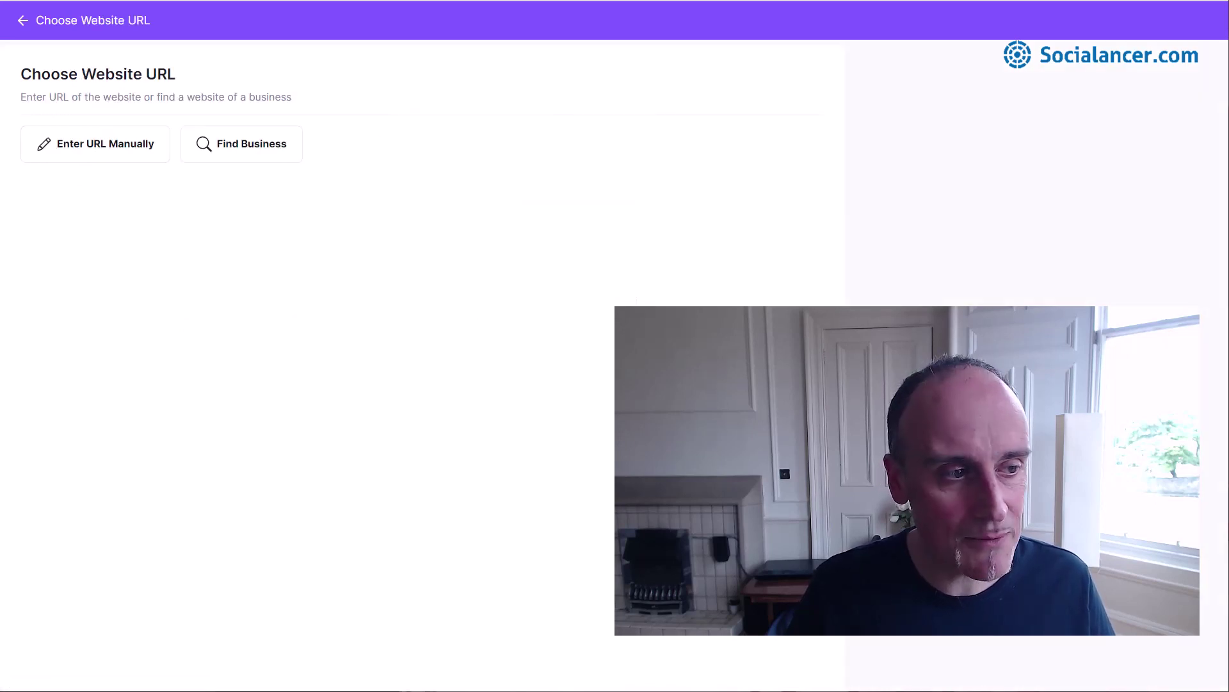
left_click(89, 154)
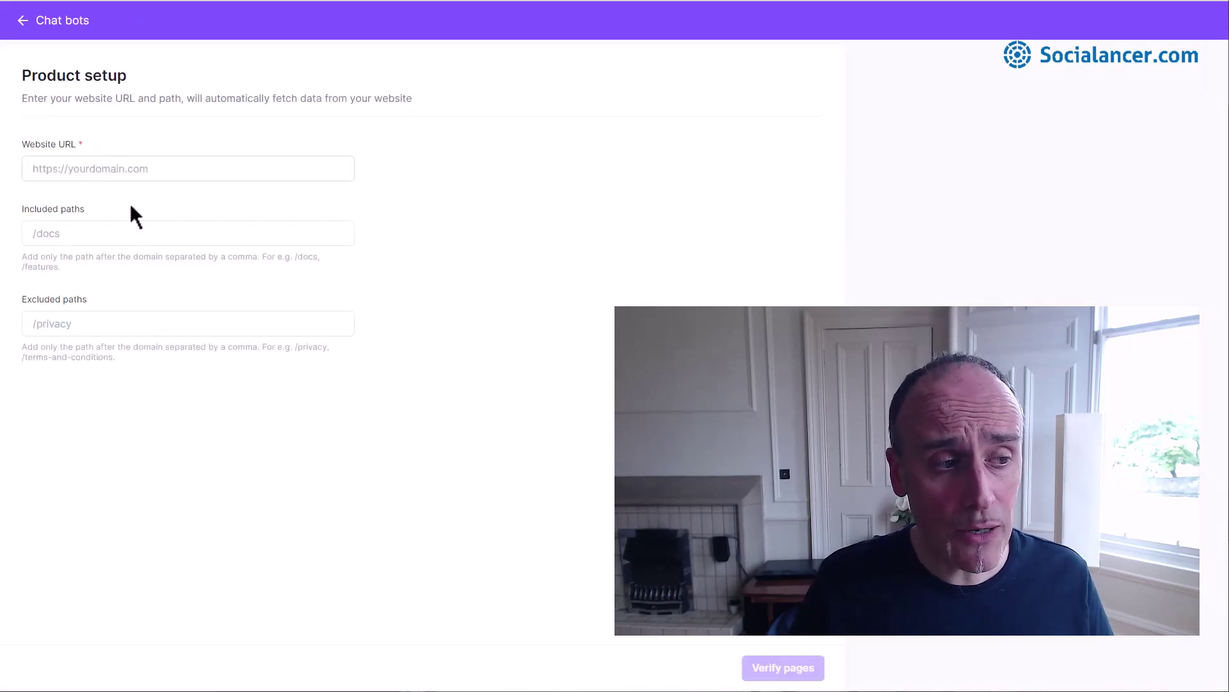
left_click(107, 171)
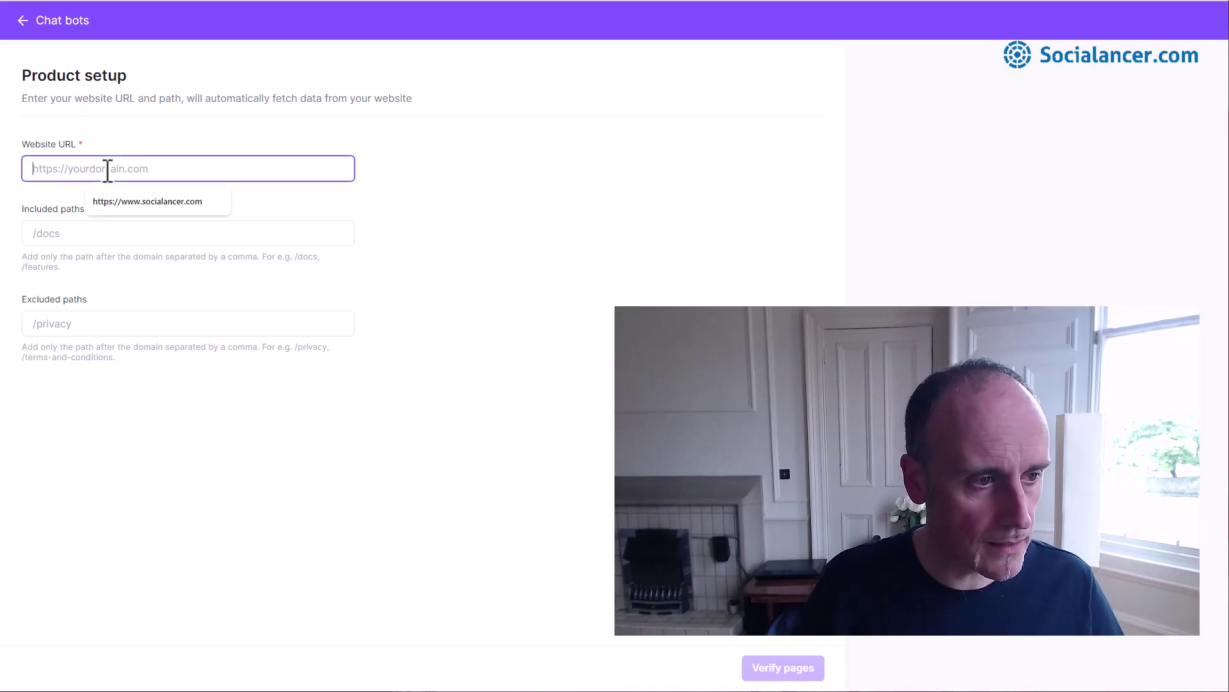
type("h")
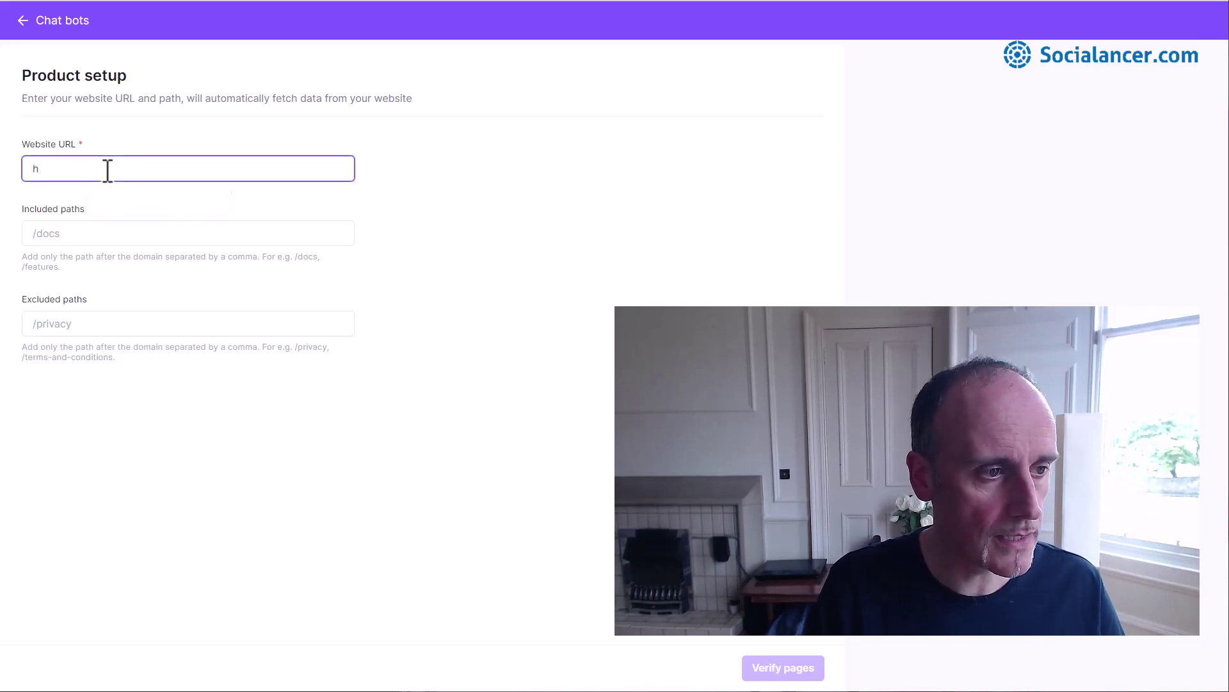
type("htttps://ww")
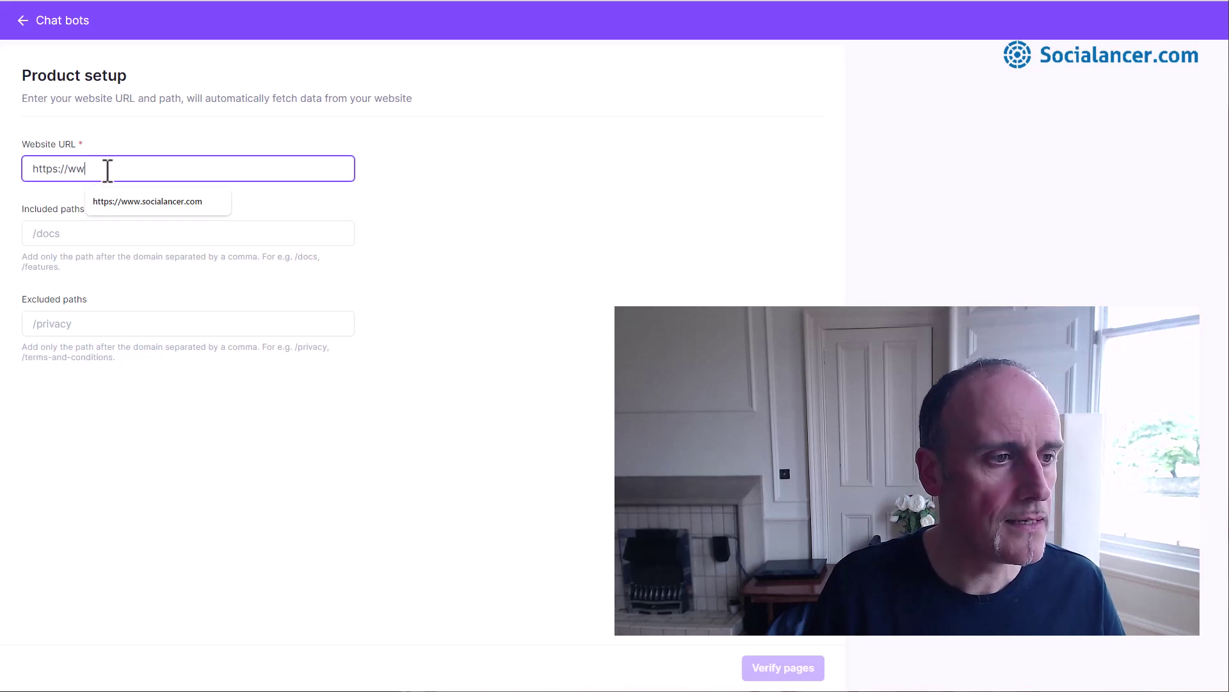
type("w.socialancer.com/ofertas/ailocalexpert")
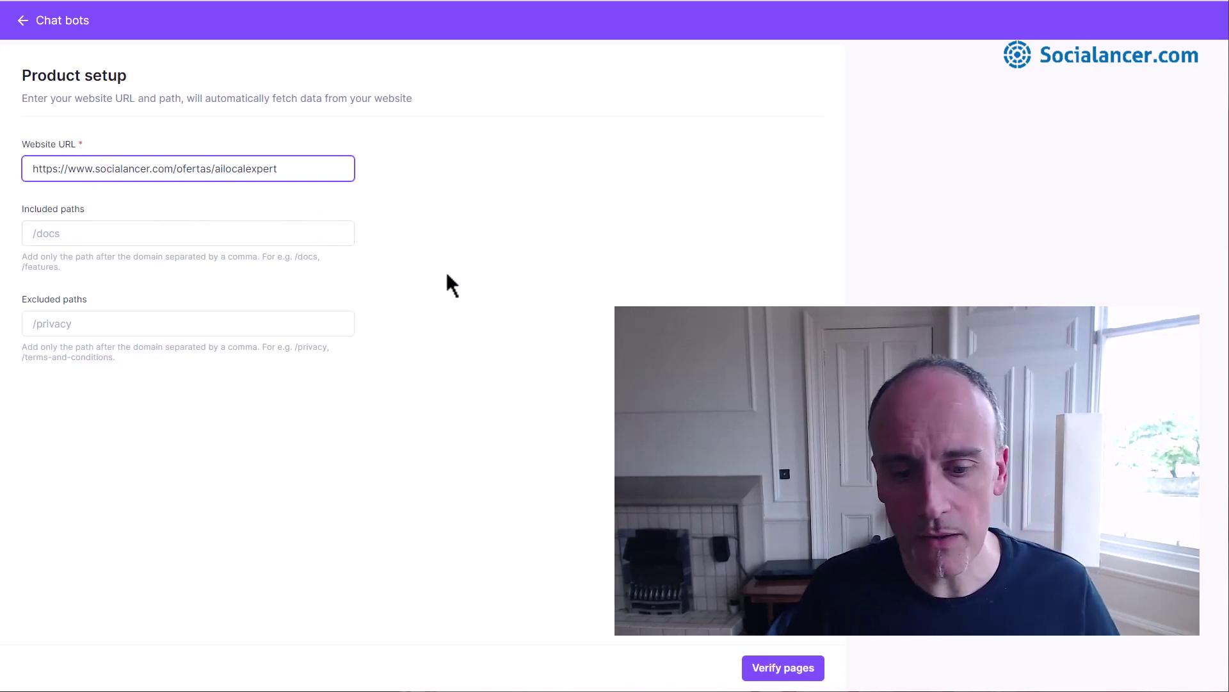
left_click(791, 673)
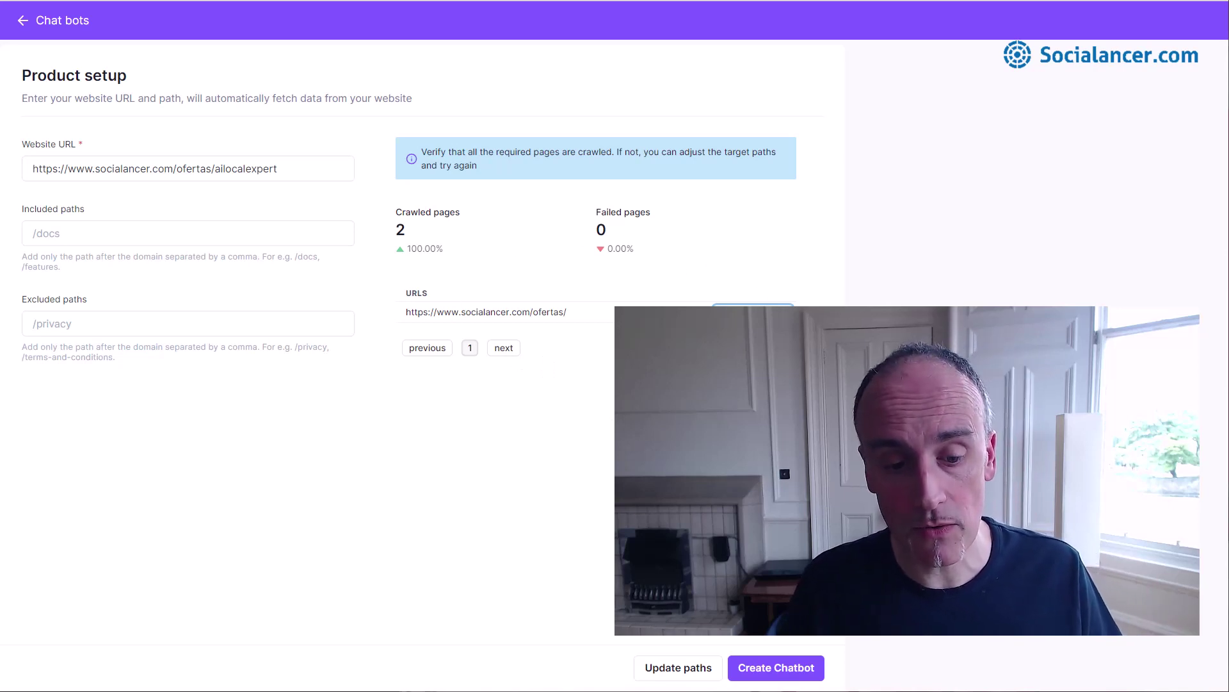
left_click(786, 670)
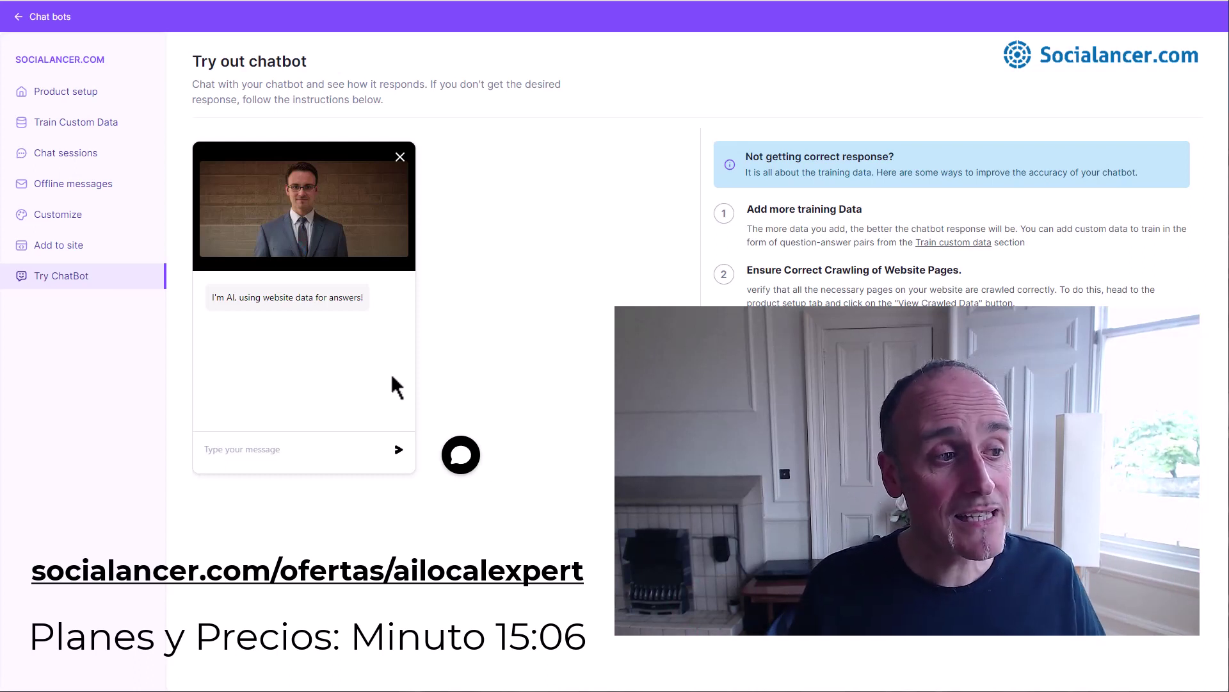
- Review the new chatbot's product setup and custom training data, and return to the project list
left_click(53, 96)
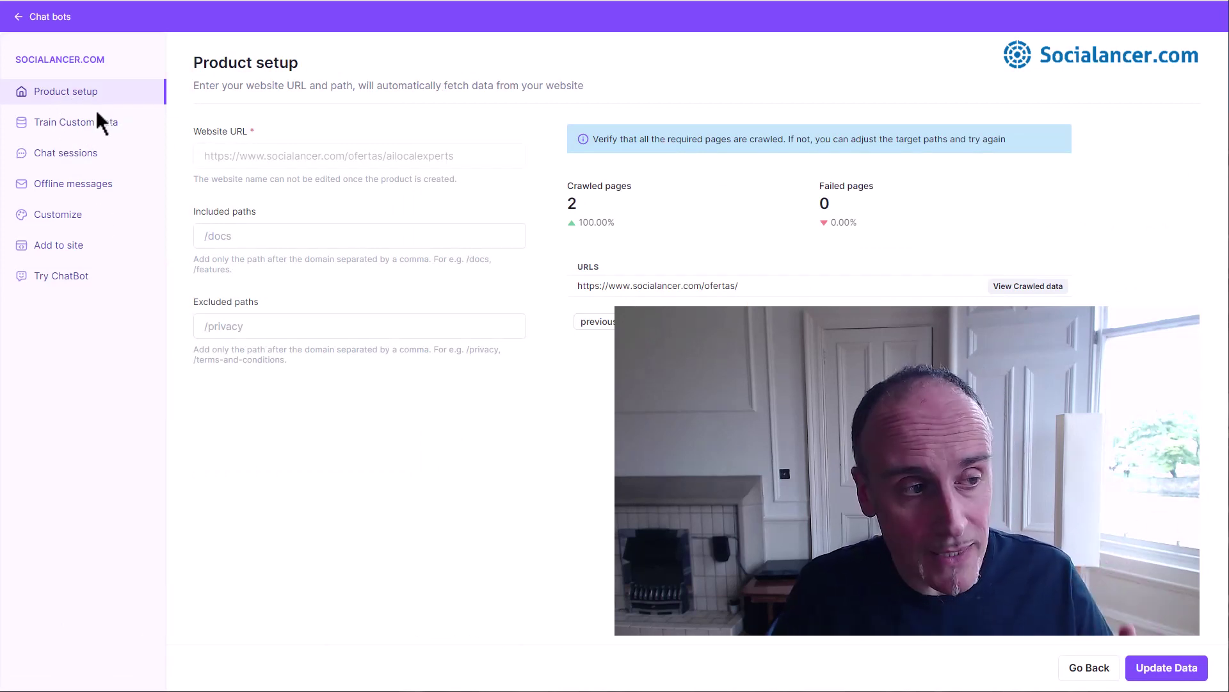
left_click(91, 135)
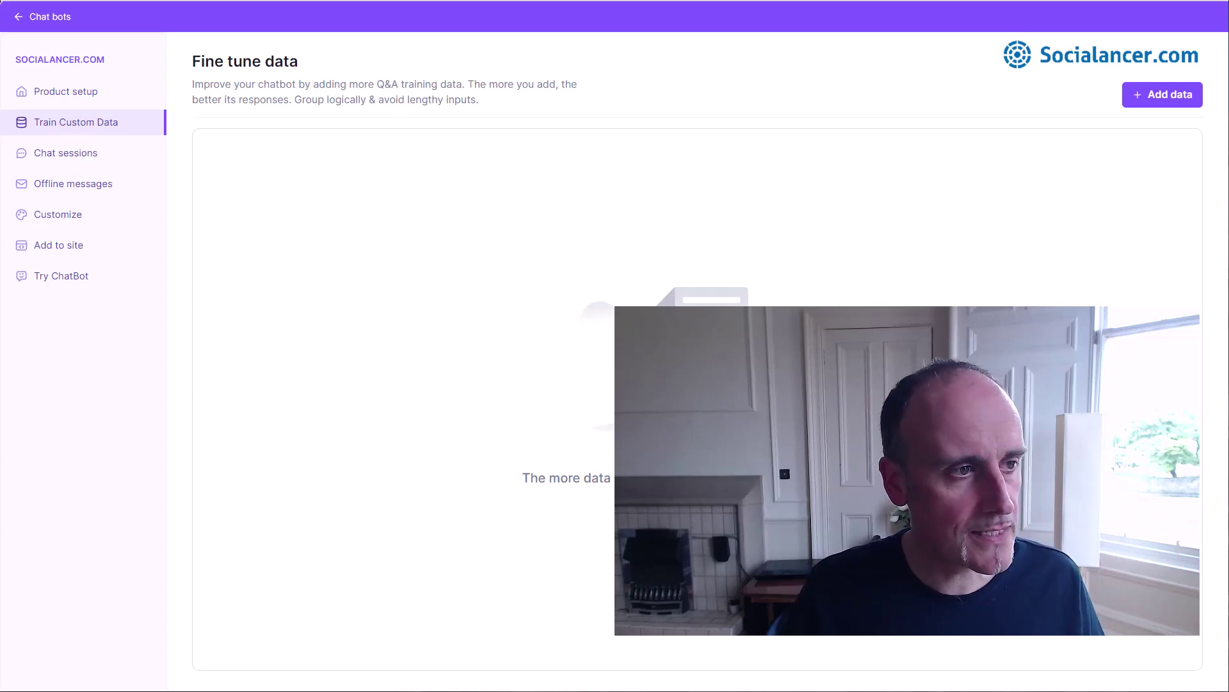
left_click(14, 22)
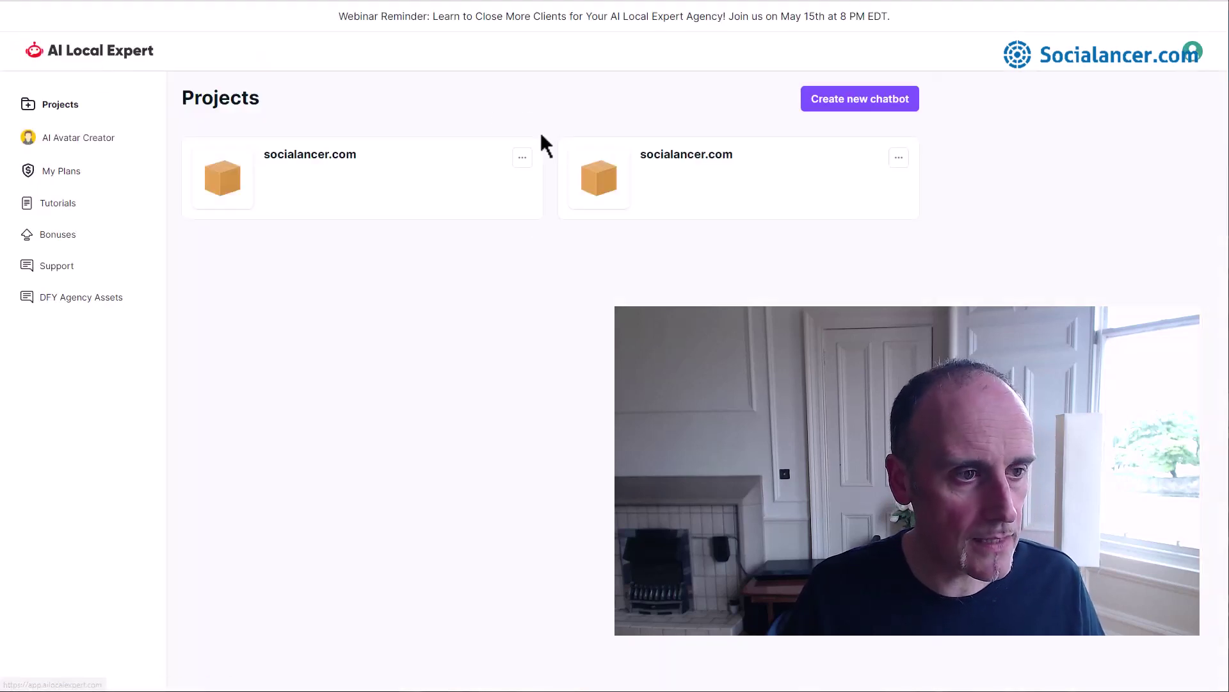
- Open the first socialancer.com project and read its custom training entries about talking to a person and tool prices
left_click(315, 163)
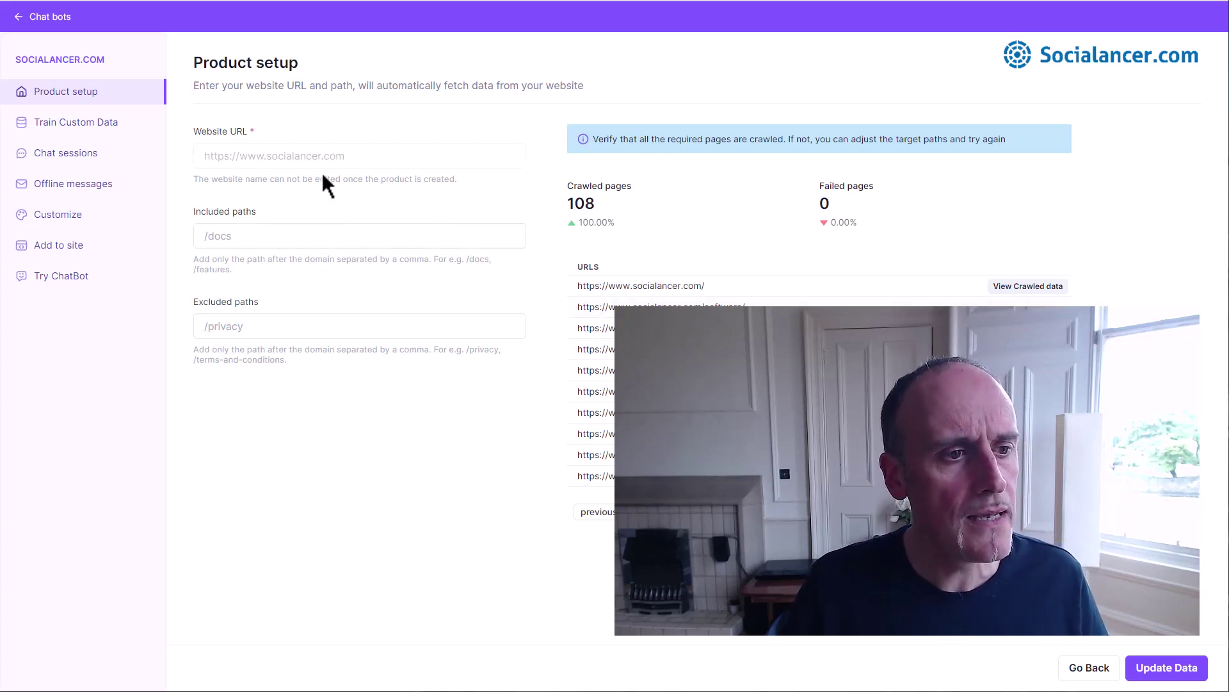
left_click(77, 123)
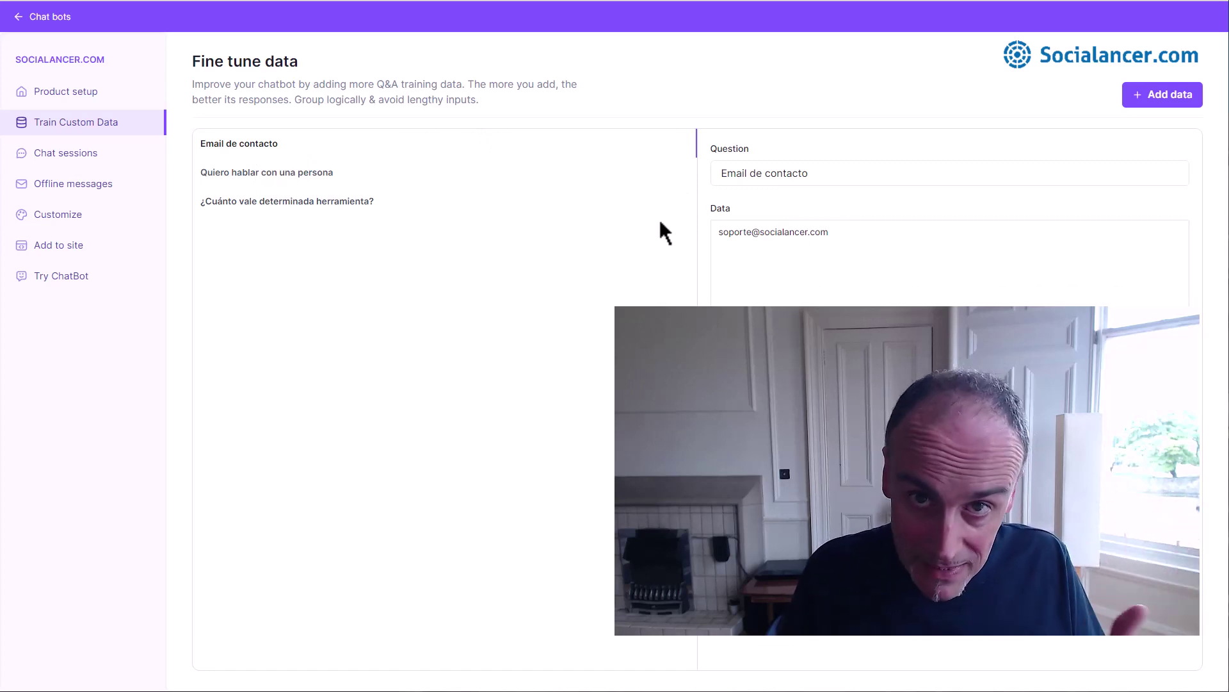
left_click(279, 174)
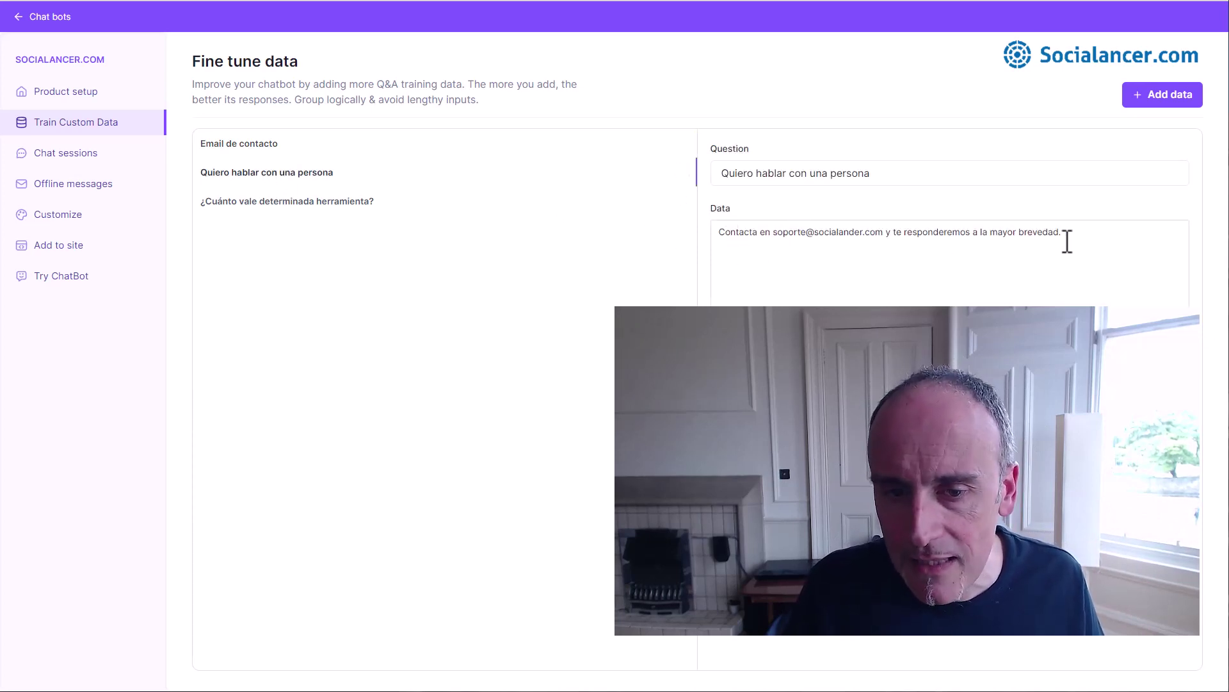
left_click(302, 208)
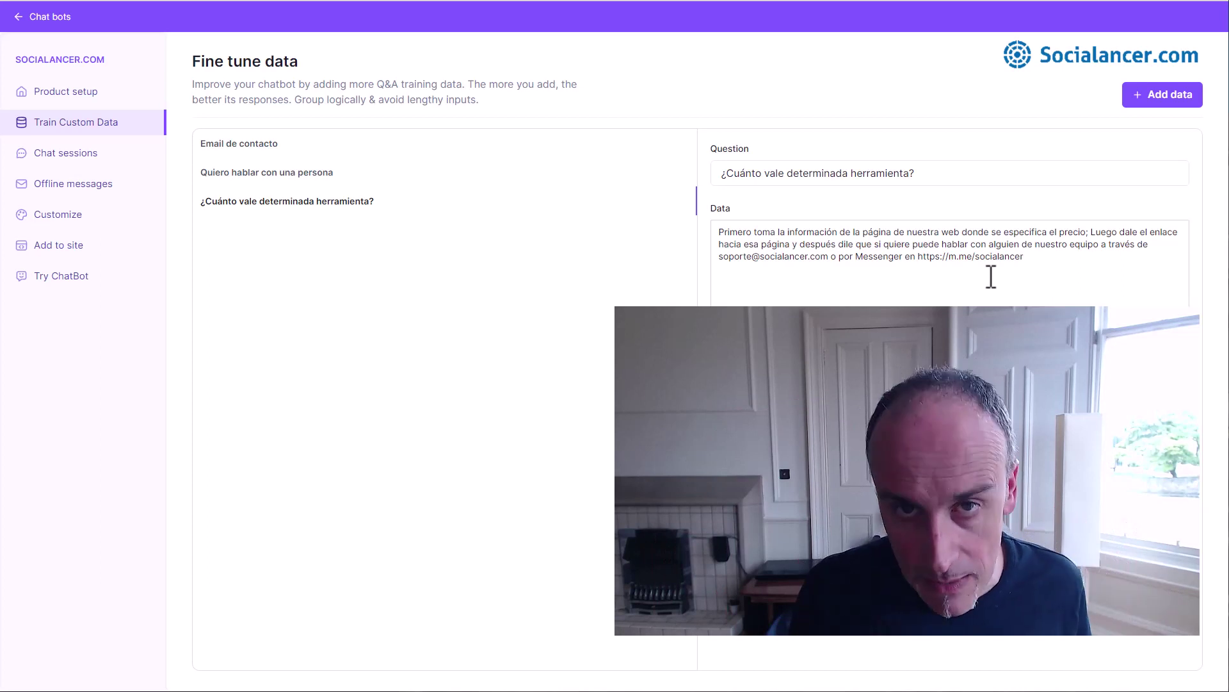
- Go to the third page of the chat sessions and read through the conversation about the price of Doodly
left_click(72, 154)
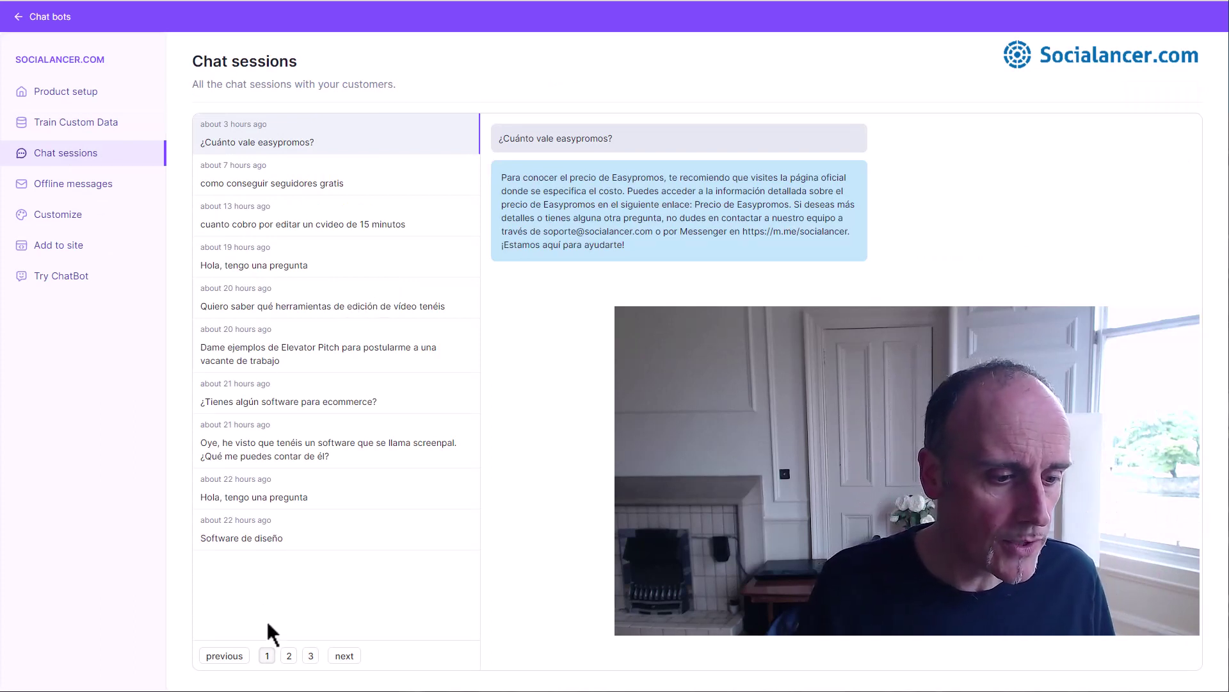
left_click(289, 656)
left_click(310, 656)
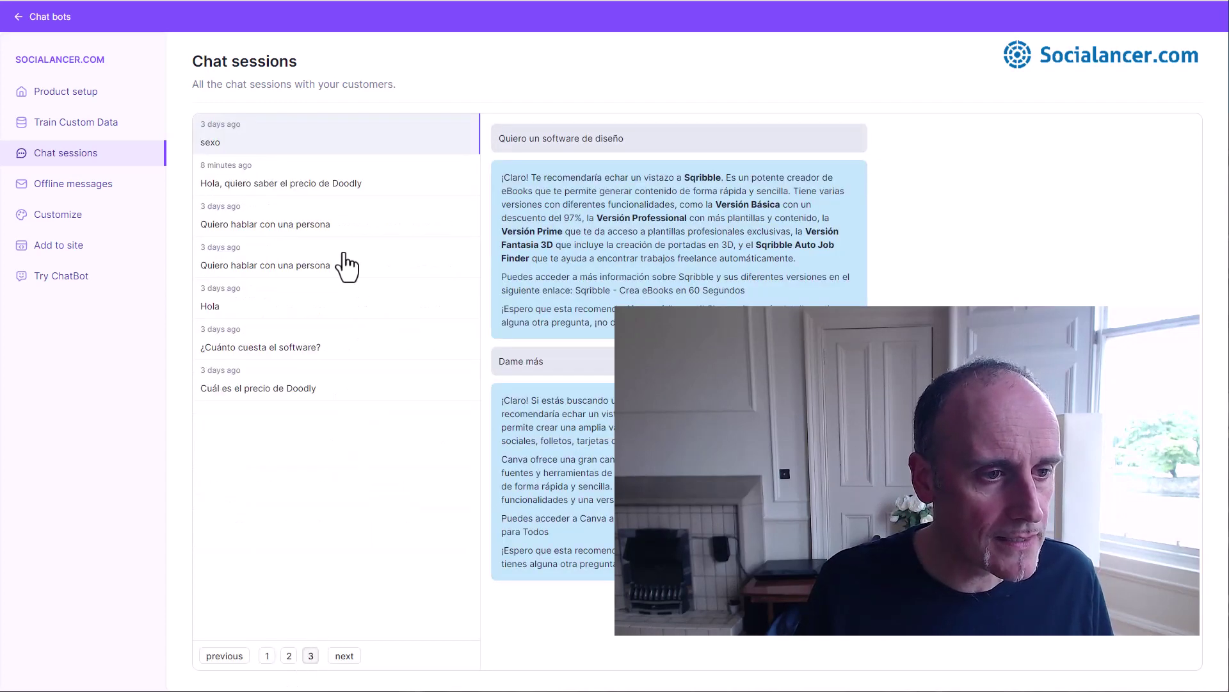
left_click(324, 184)
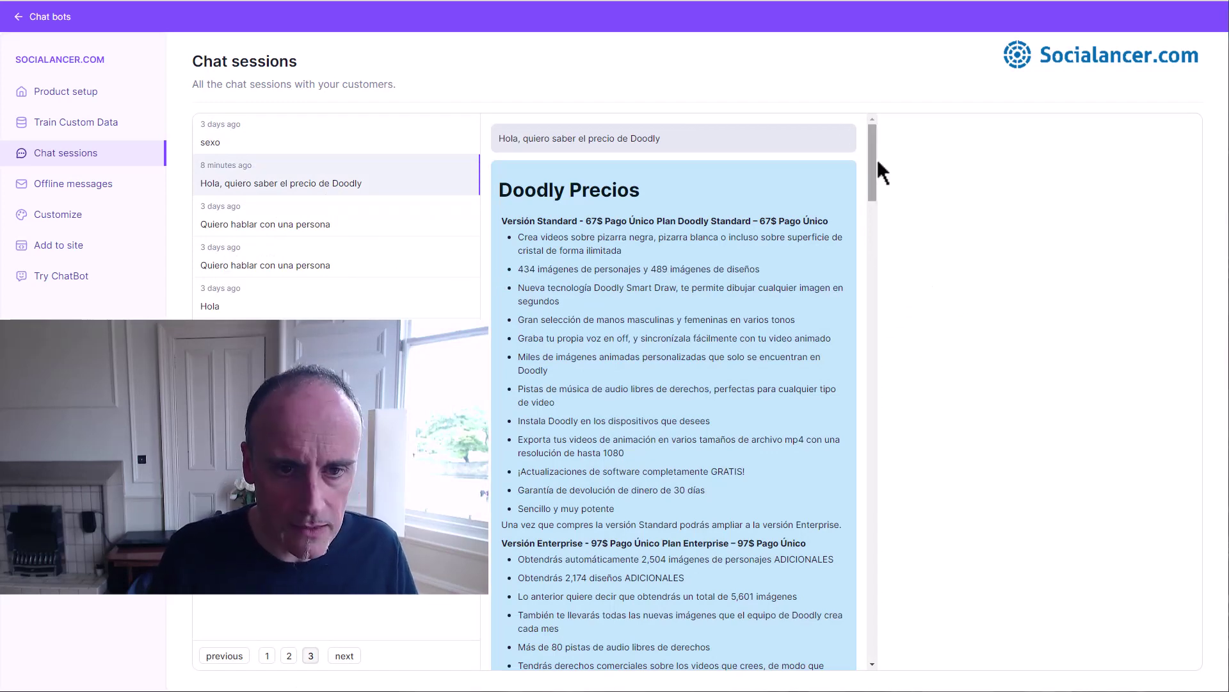
mouse_move(874, 151)
left_mouse_down()
mouse_move(893, 239)
mouse_move(870, 223)
mouse_move(870, 251)
left_mouse_up()
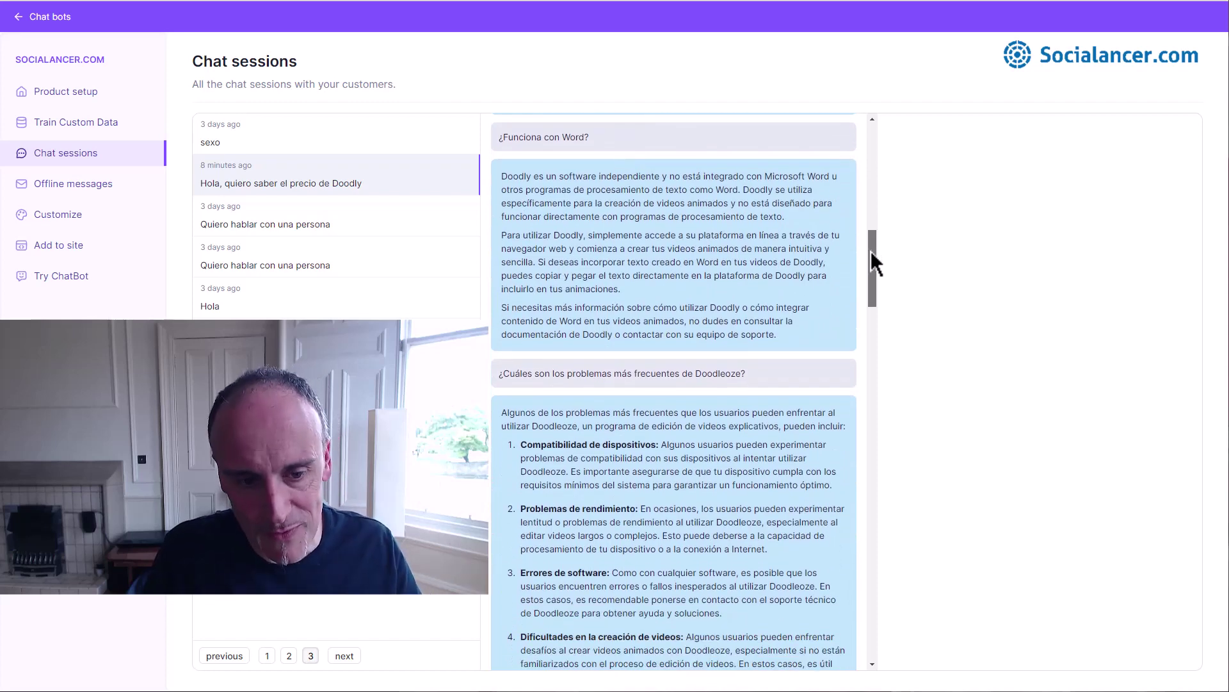
left_click_drag(871, 250, 860, 190)
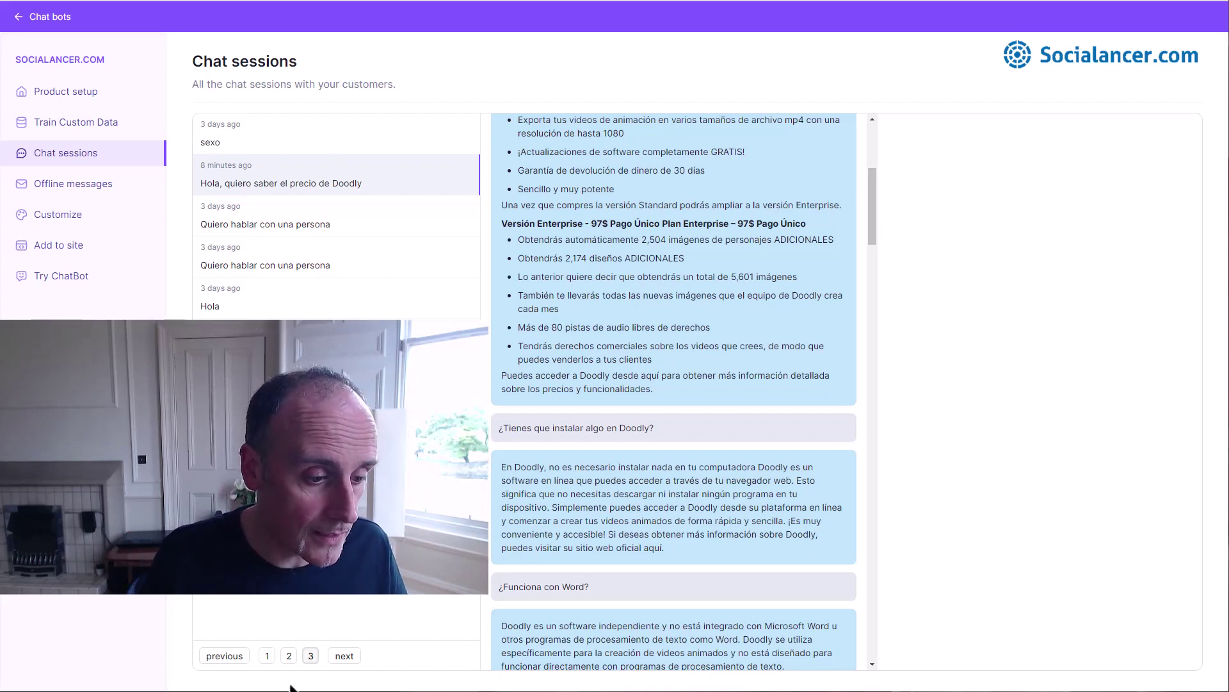
- Browse back to the first page of chat sessions and open the conversation asking for Elevator Pitch examples
left_click(288, 656)
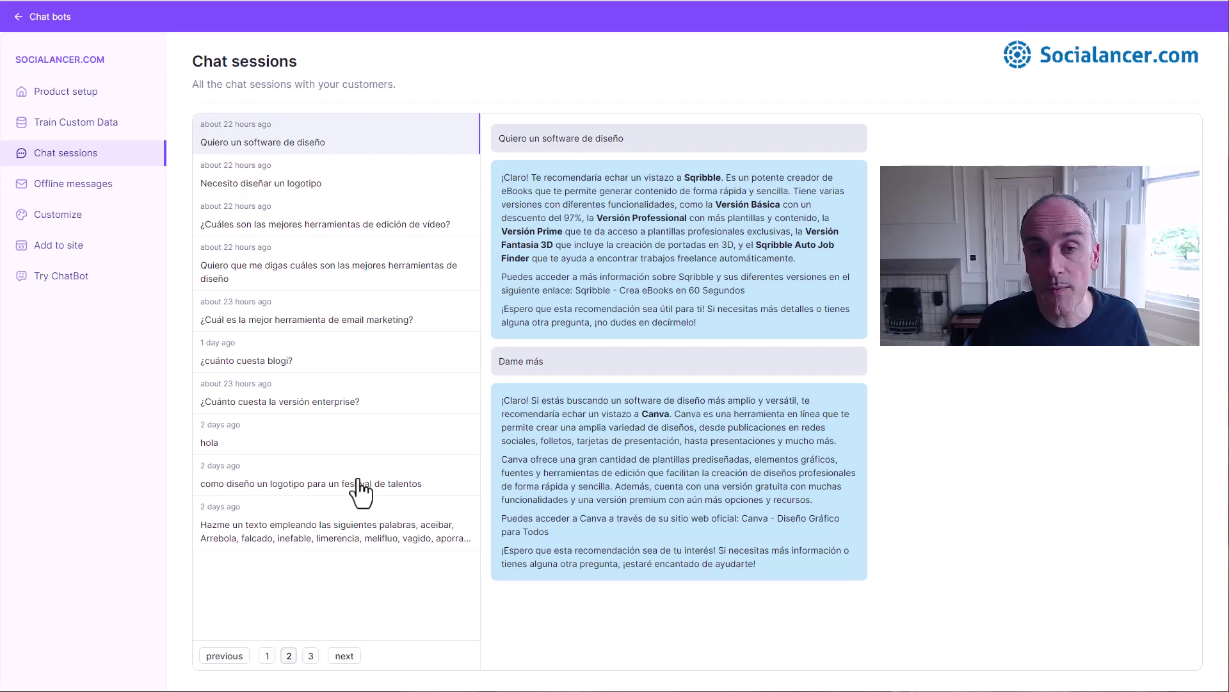
left_click(267, 655)
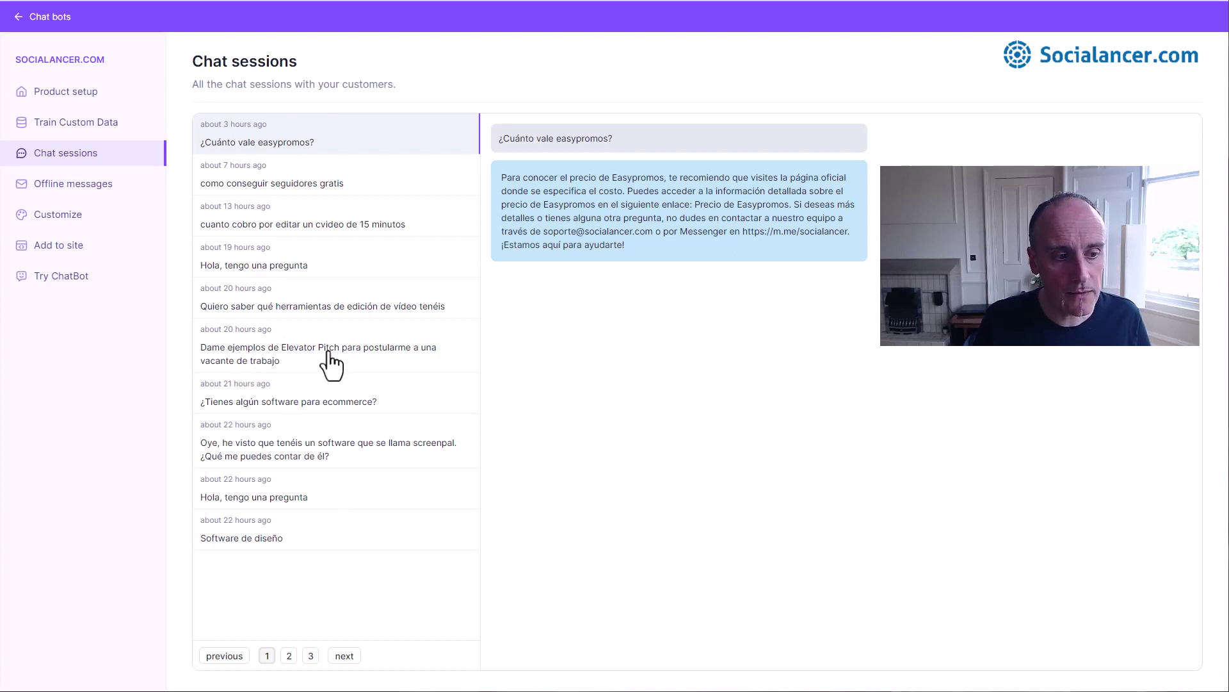
left_click(260, 361)
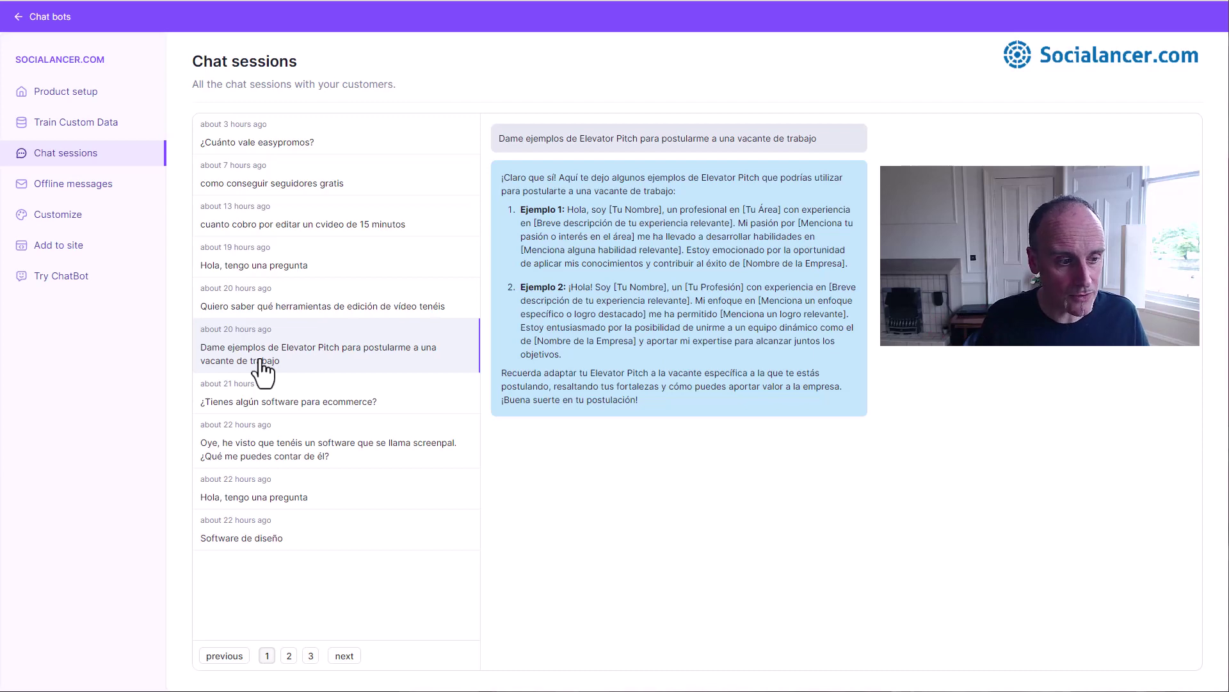
- Open the chat session asking about screenpal and read through it, including the answer on making wedding videos
left_click(365, 456)
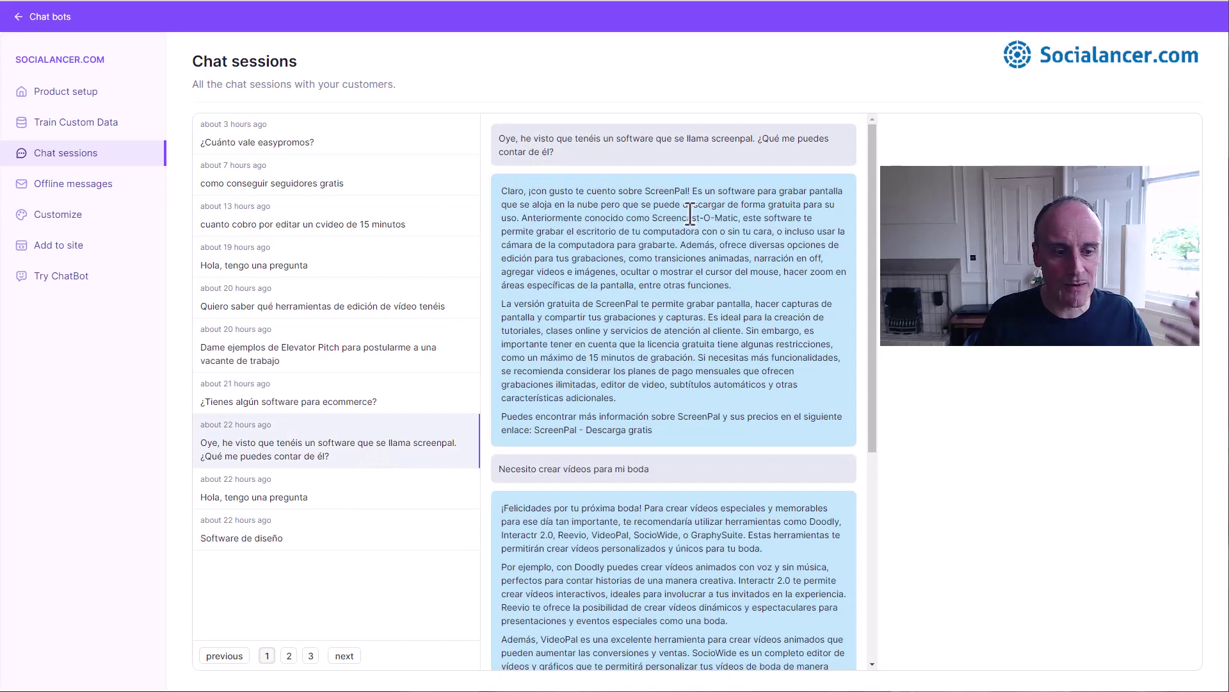
scroll(875, 264, "down", 2)
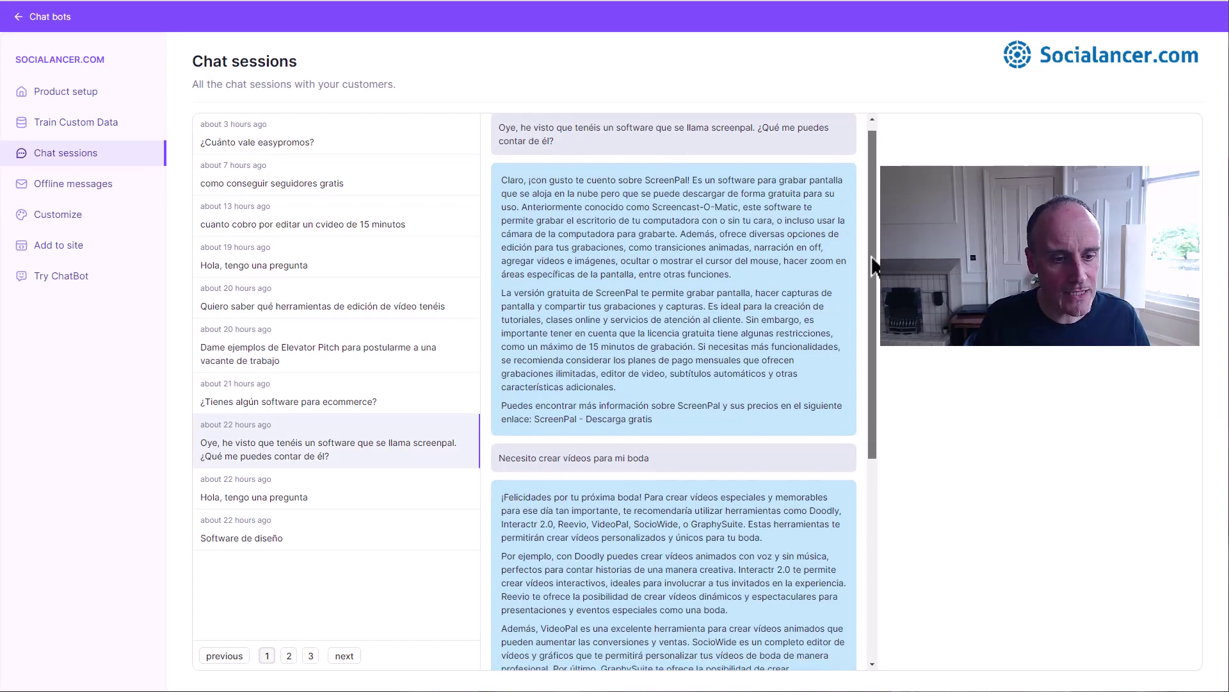
scroll(875, 265, "down", 2)
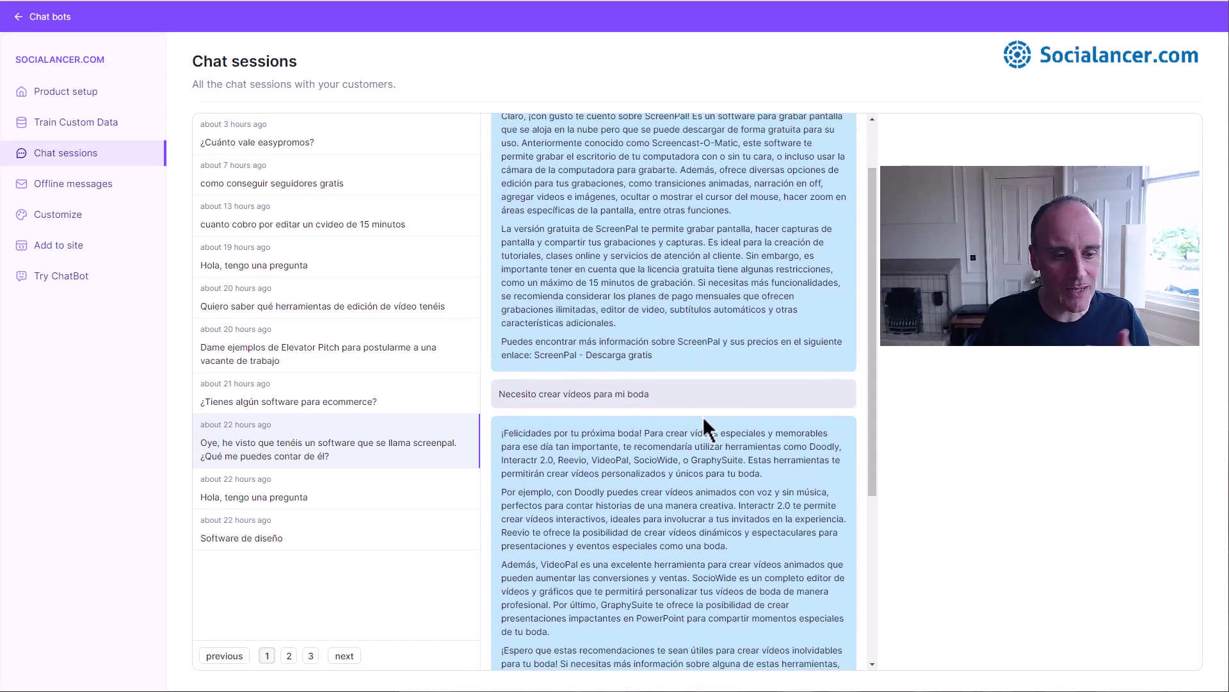
scroll(682, 513, "down", 1)
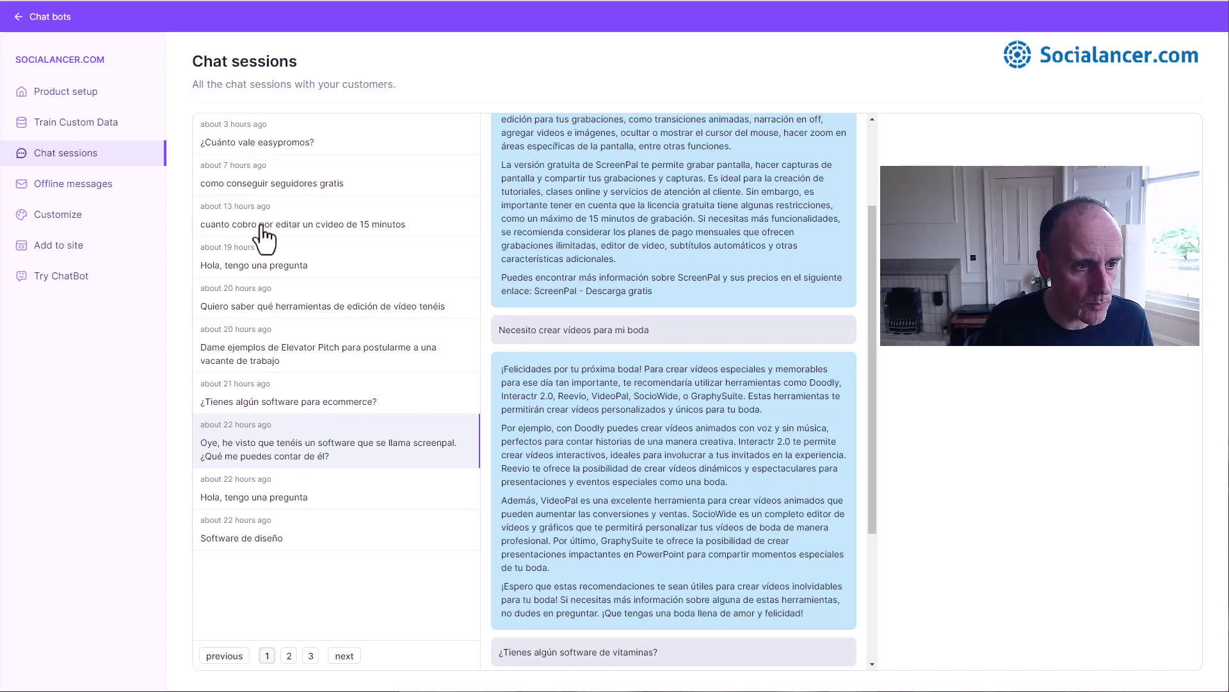
- Open the session about charging for a 15-minute video edit and highlight the sentence on general hourly editing prices
left_click(321, 225)
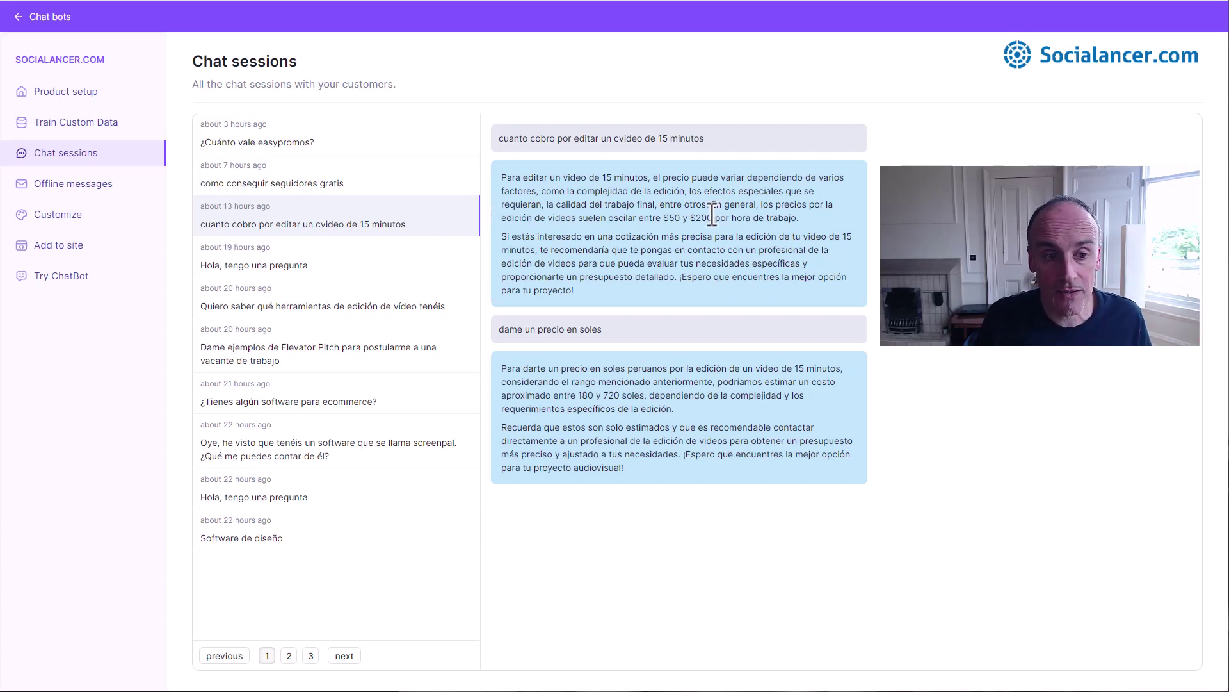
left_click_drag(711, 206, 796, 216)
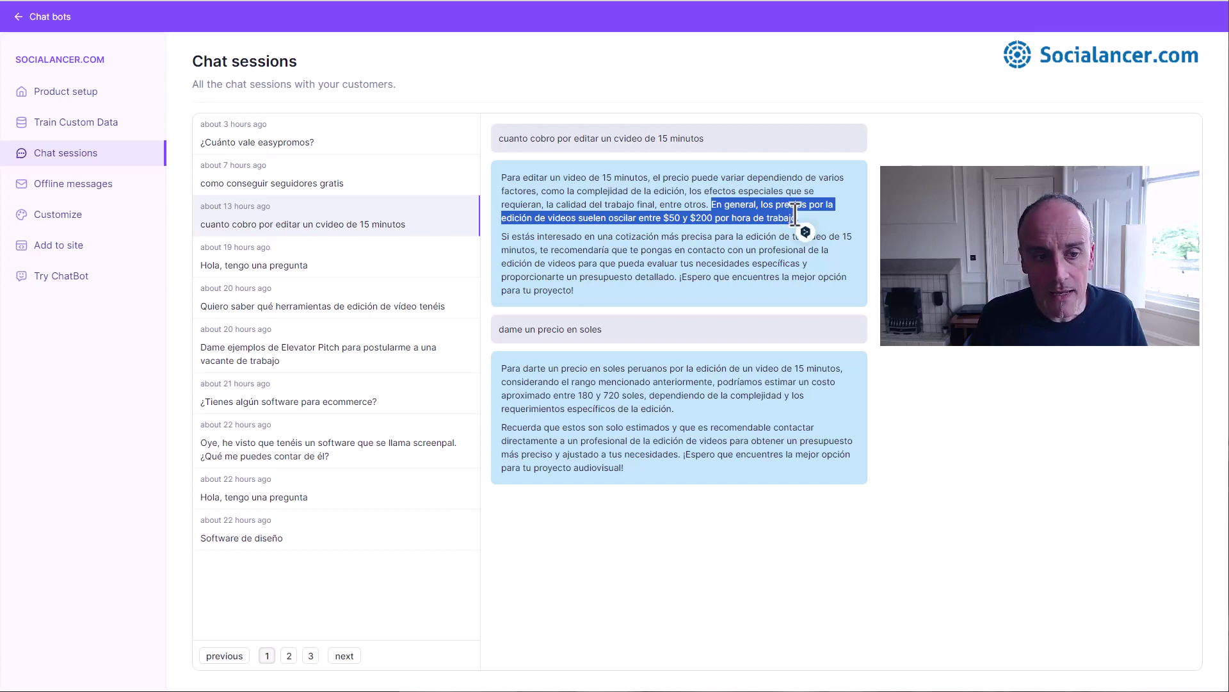
left_click(697, 251)
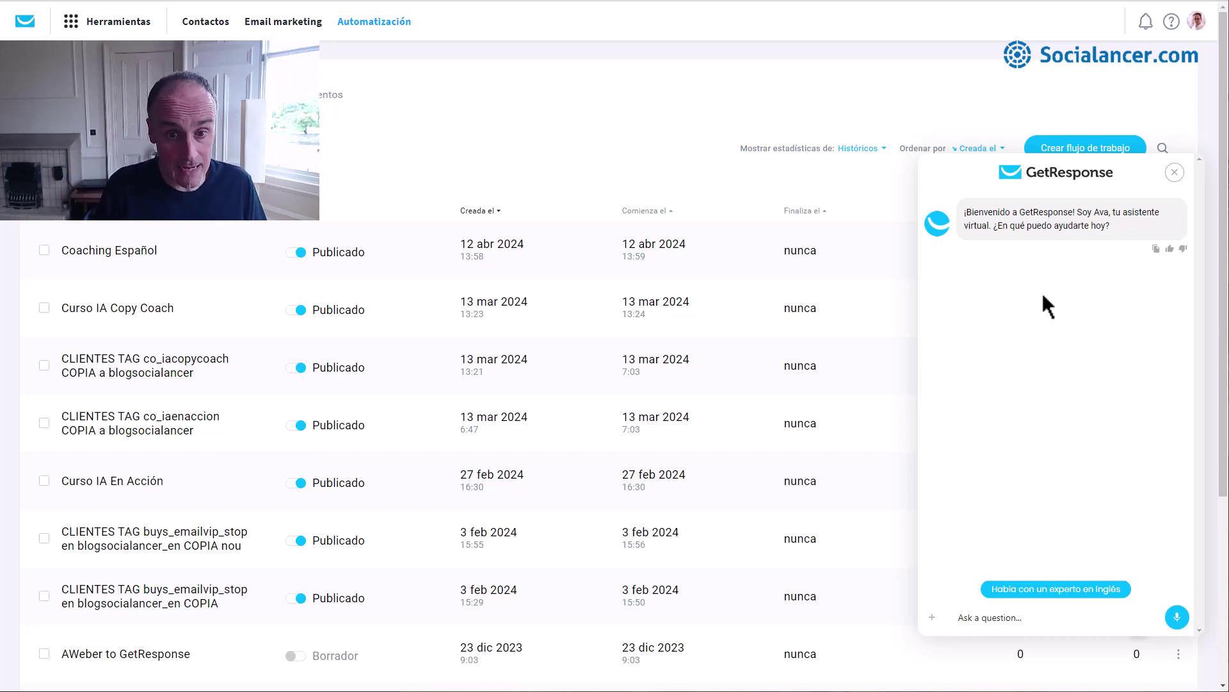
- Ask the GetResponse virtual assistant "¿Cuáles son los precios y los planes?" and read its reply
left_click(987, 620)
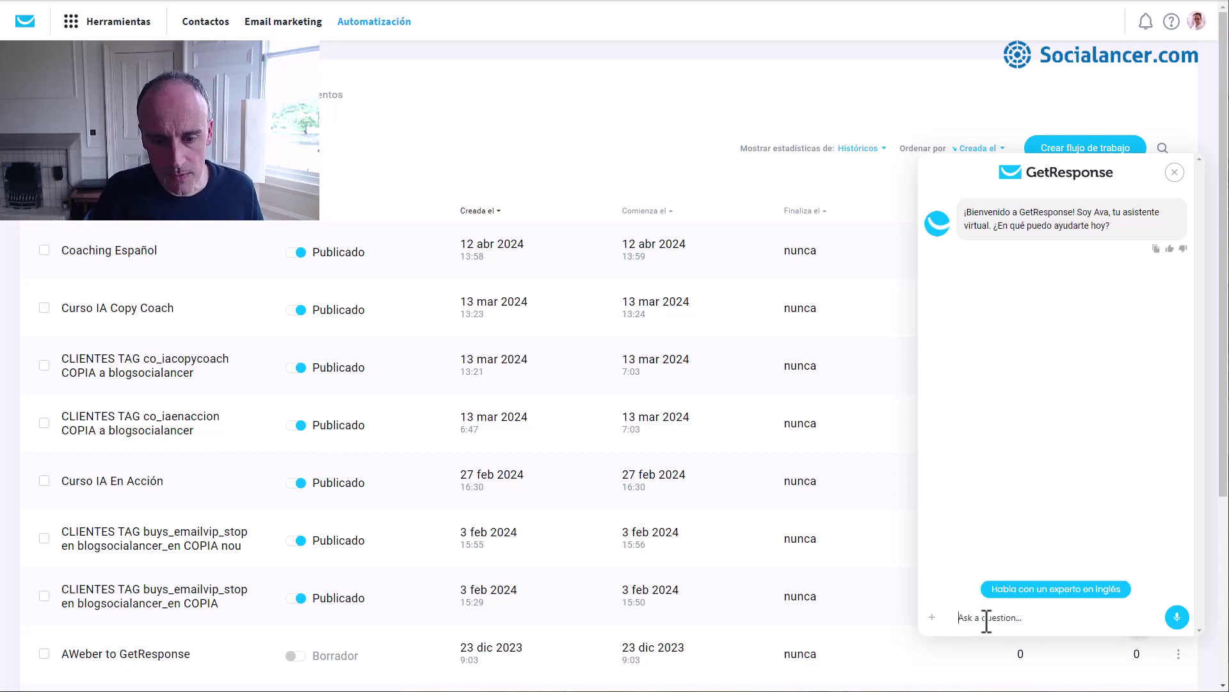
type("¿Cuáles so")
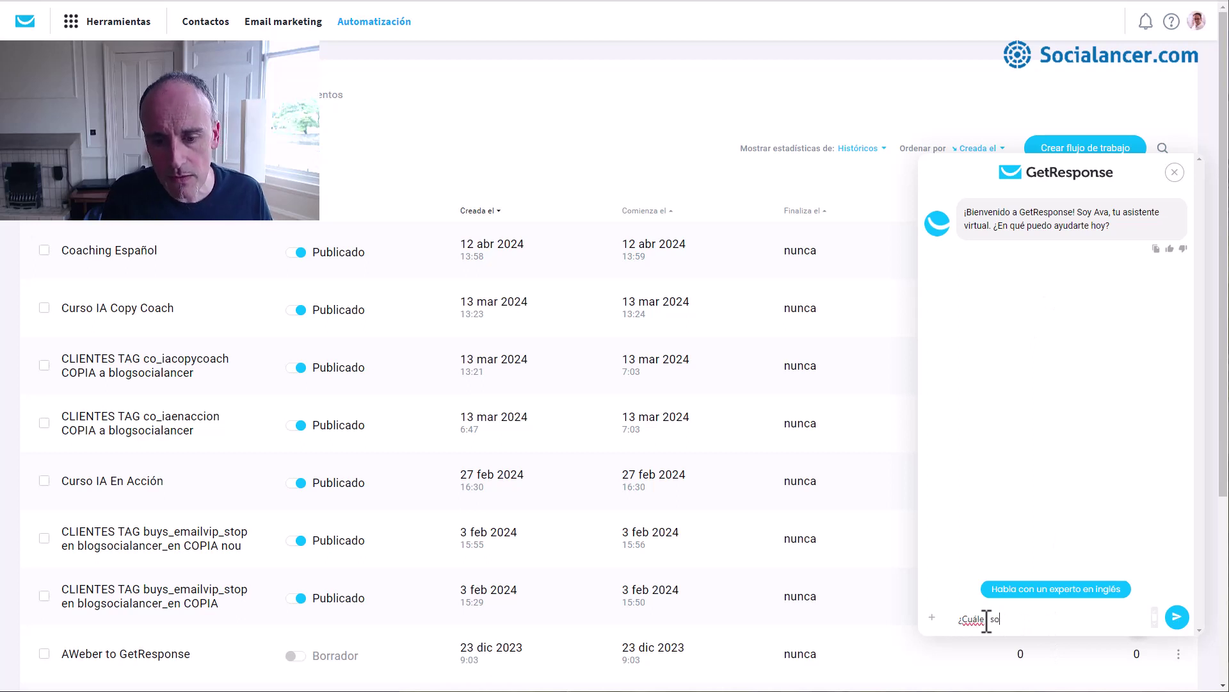
type("n los precios y los ")
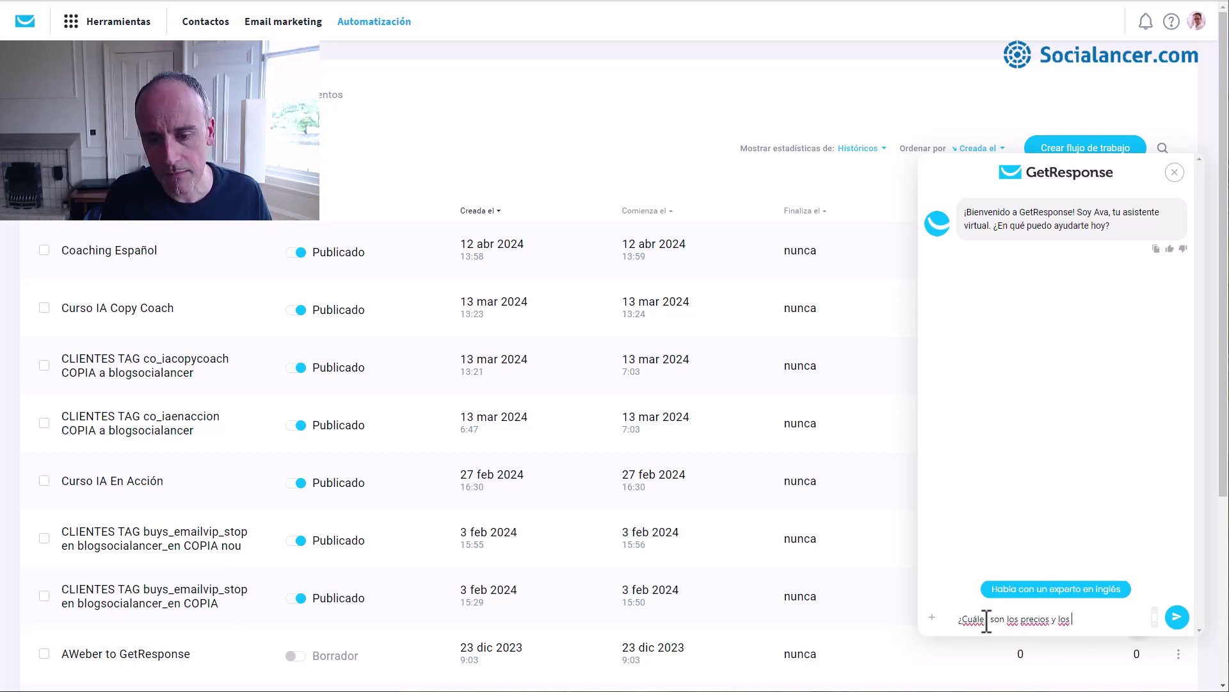
type("planes?")
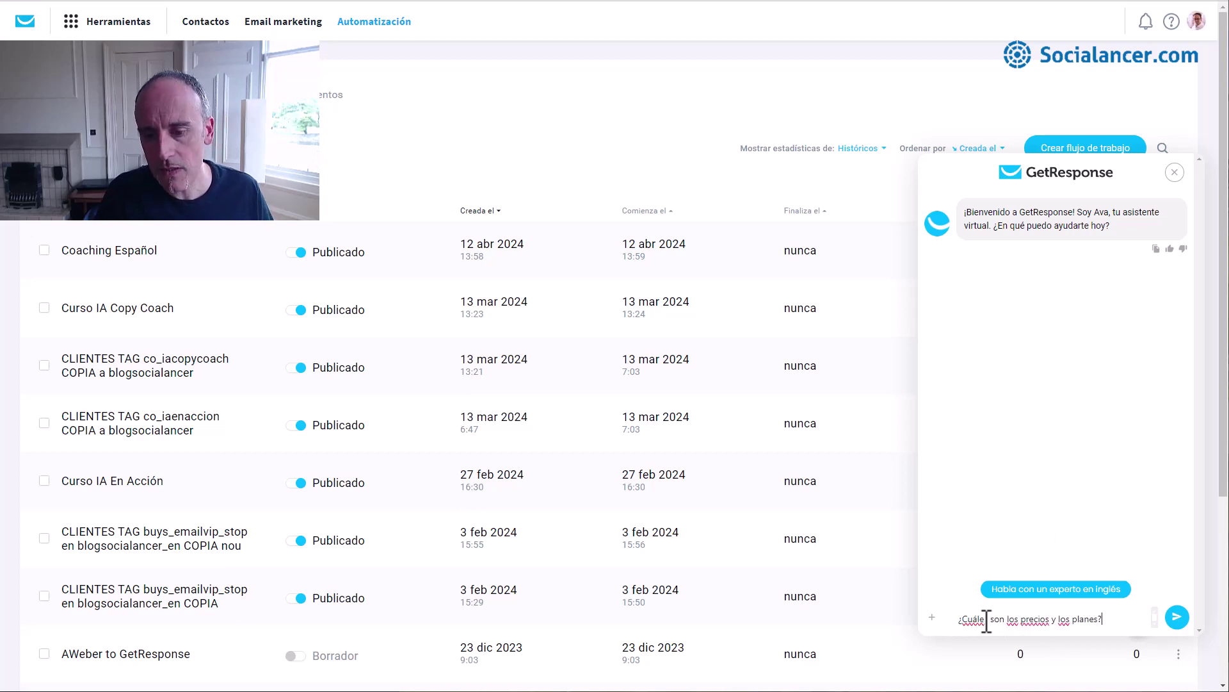
left_click(1177, 617)
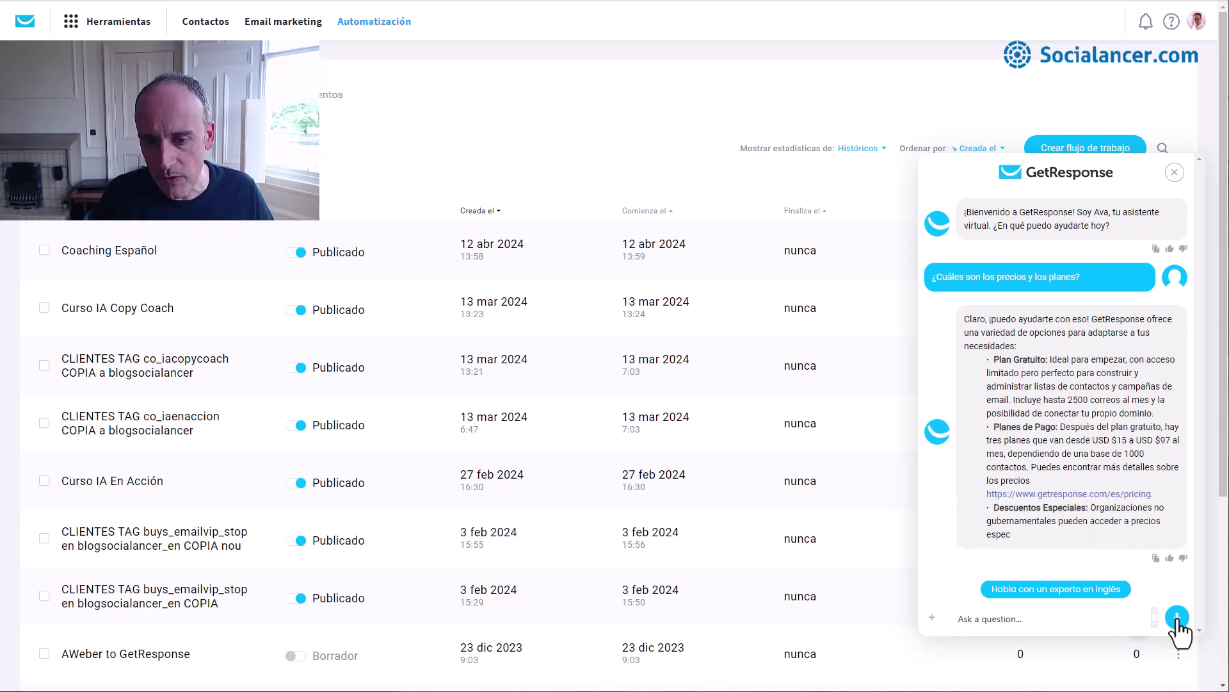
scroll(1063, 482, "down", 2)
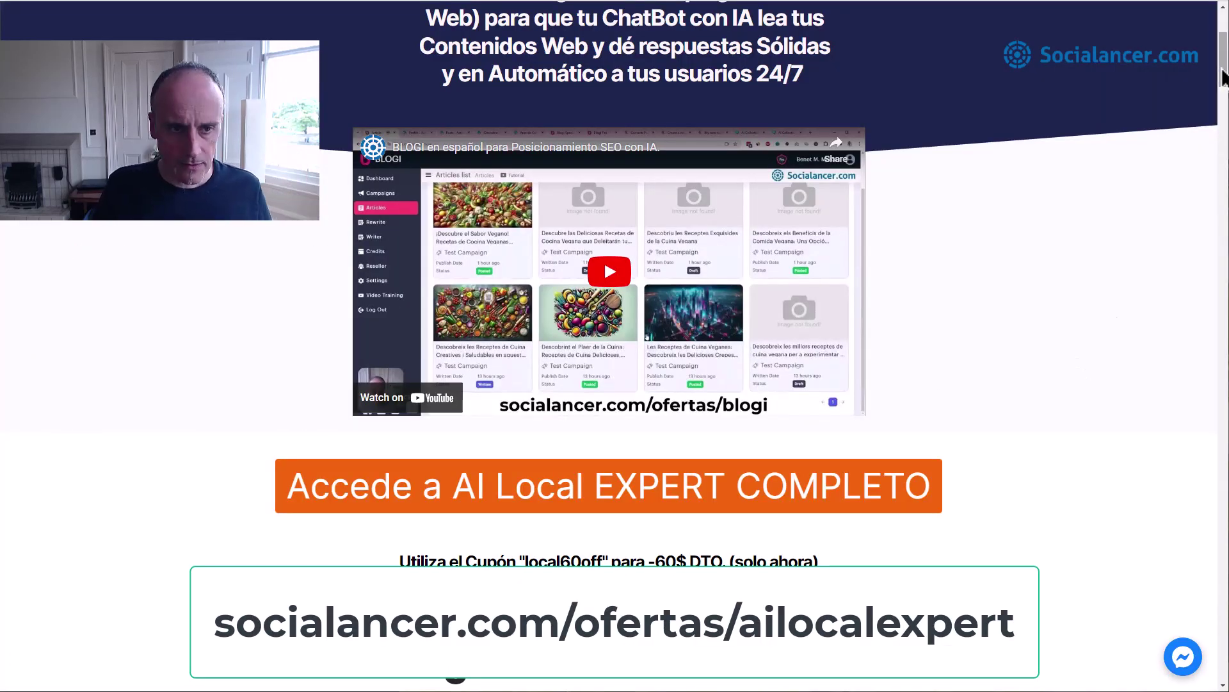
- Review the AI Local Expert offer page from its headline down to the full-access offer and coupon
scroll(1222, 81, "up", 4)
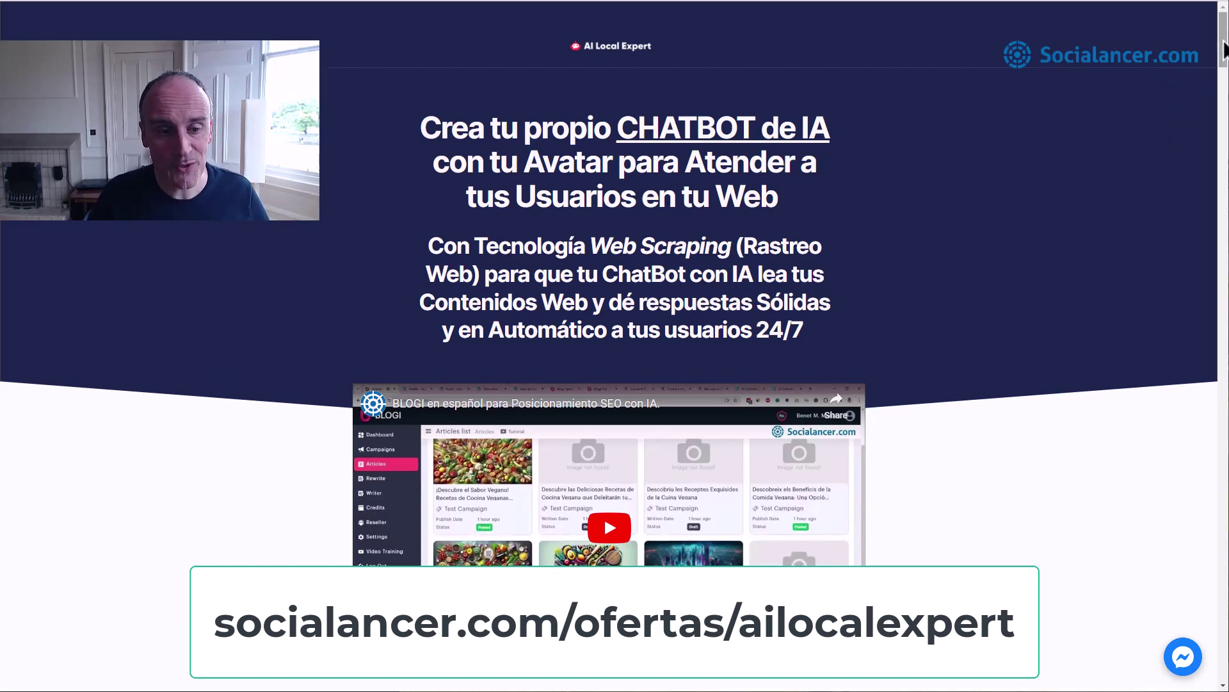
left_click_drag(1224, 50, 1224, 77)
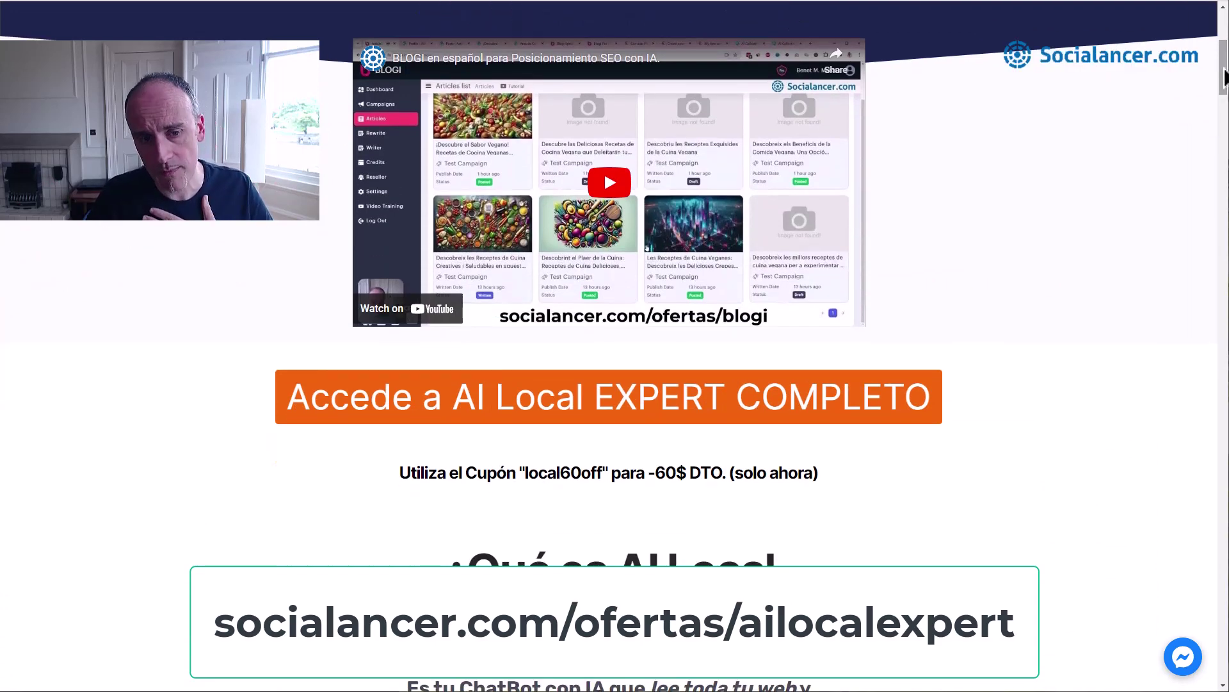